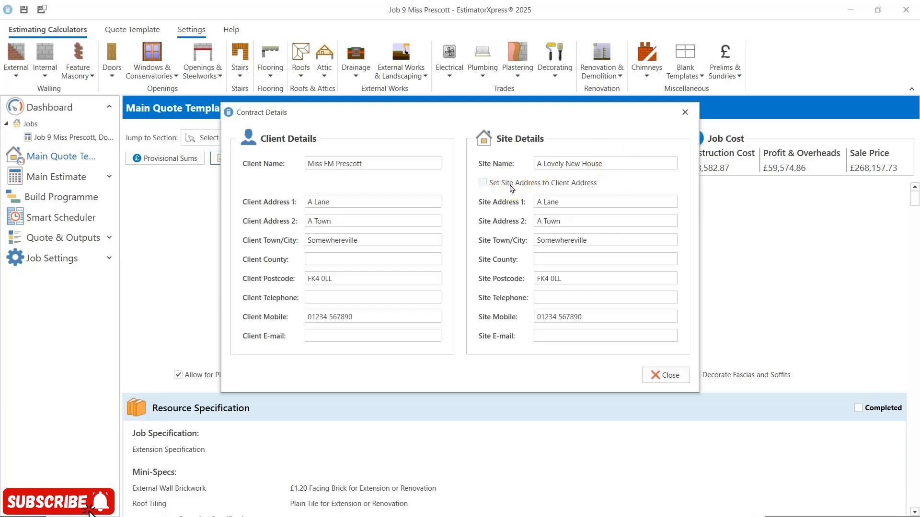
Close the contract details and open the Quote for Main Estimate from the written documents.
{"action": "left_click", "coordinate": [670, 376]}
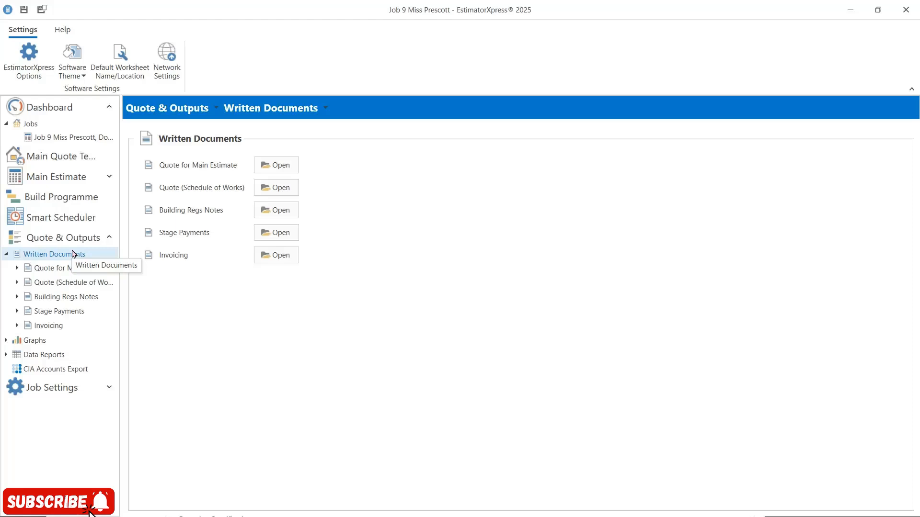
{"action": "left_click", "coordinate": [284, 165]}
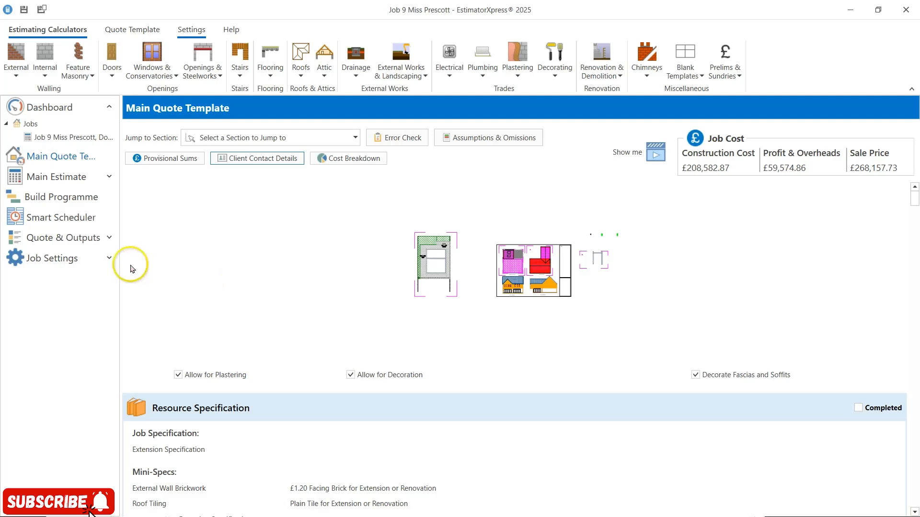
Open the job's Overhead, Profit & Inflation settings to review the markups and inflation rates.
{"action": "left_click", "coordinate": [108, 259]}
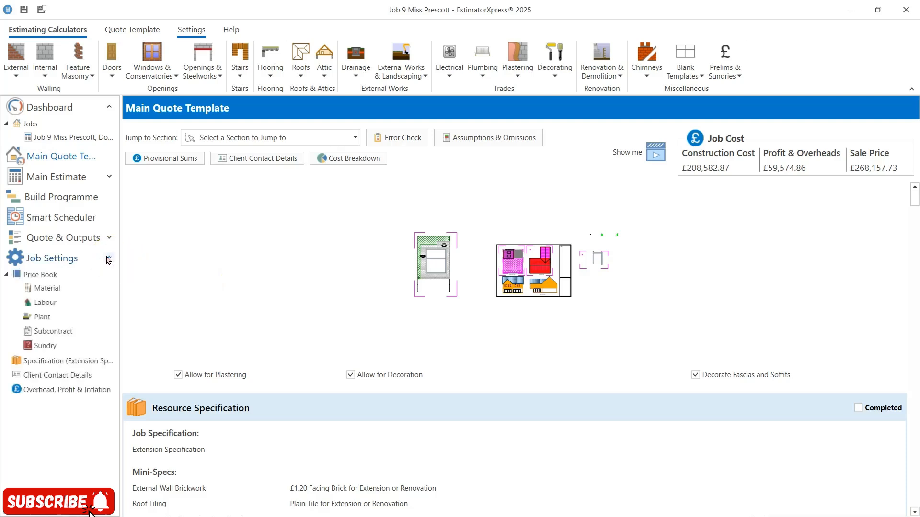
{"action": "left_click", "coordinate": [84, 391]}
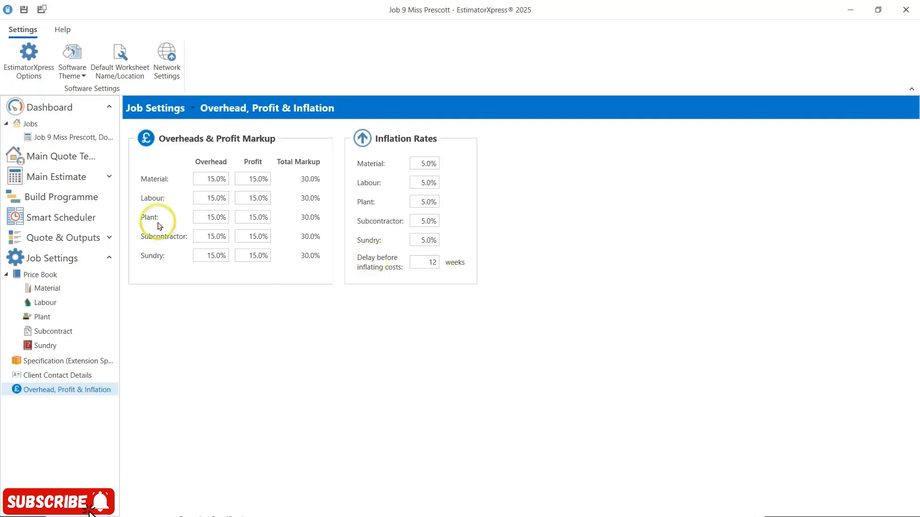
Open the Quote for Main Estimate under the written documents and set its quote type to Build Phase.
{"action": "left_click", "coordinate": [110, 242]}
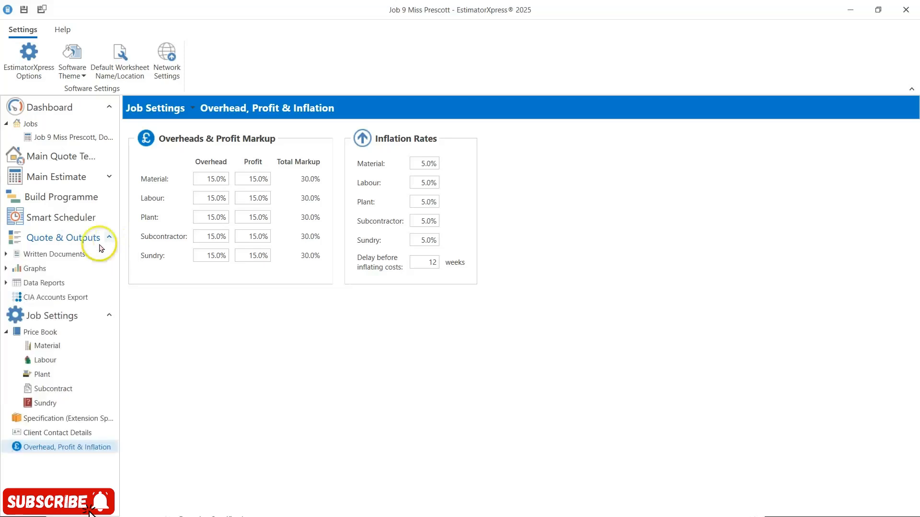
{"action": "left_click", "coordinate": [71, 255]}
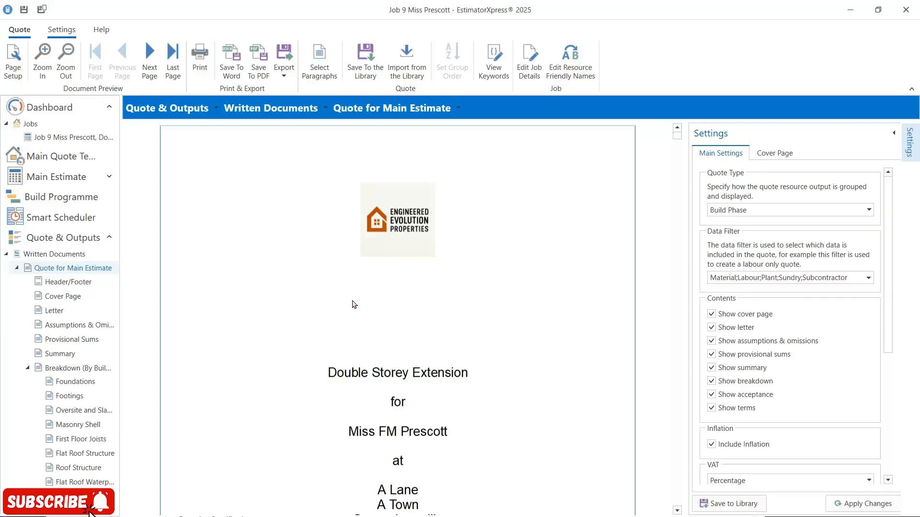
{"action": "left_click", "coordinate": [868, 210]}
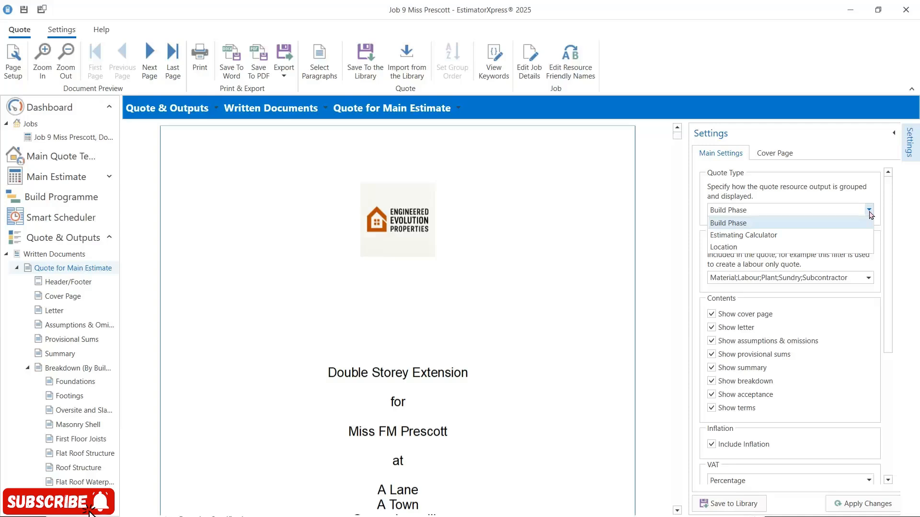
{"action": "left_click", "coordinate": [845, 222]}
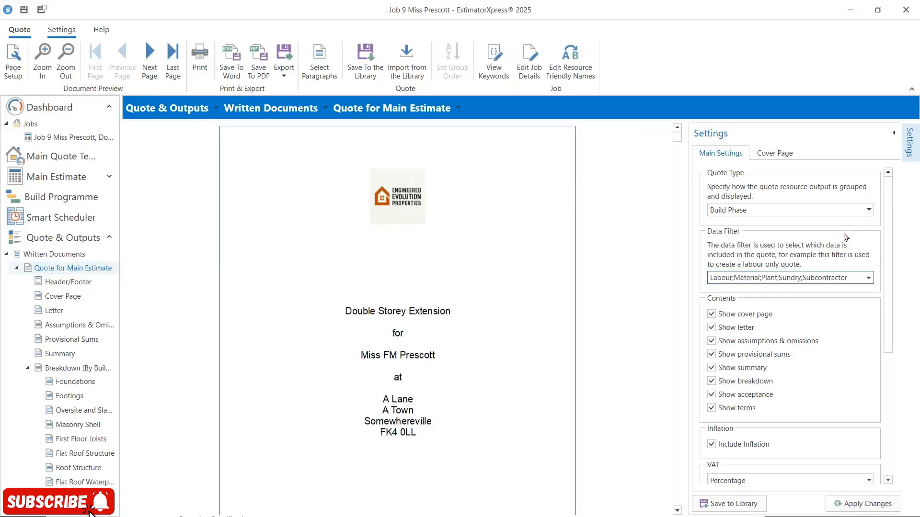
Try limiting the quote's data filter to Labour only.
{"action": "left_click", "coordinate": [849, 279]}
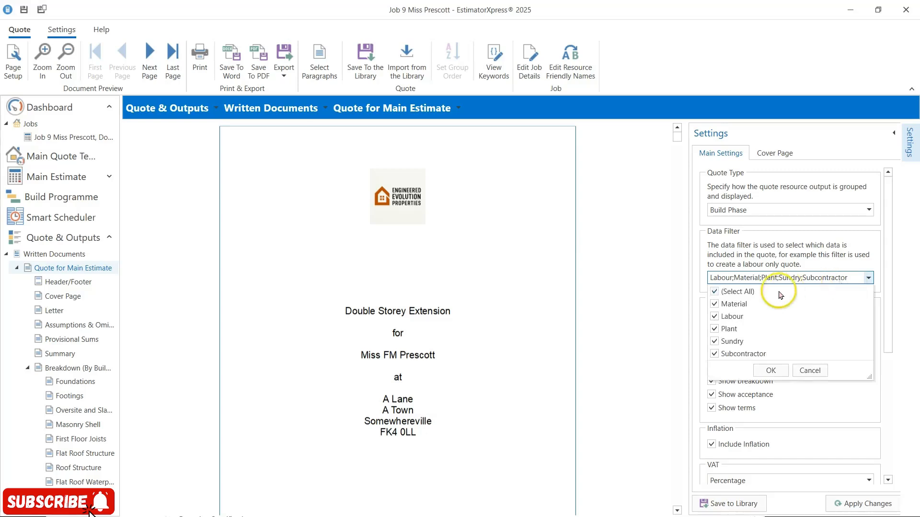
{"action": "left_click", "coordinate": [714, 292]}
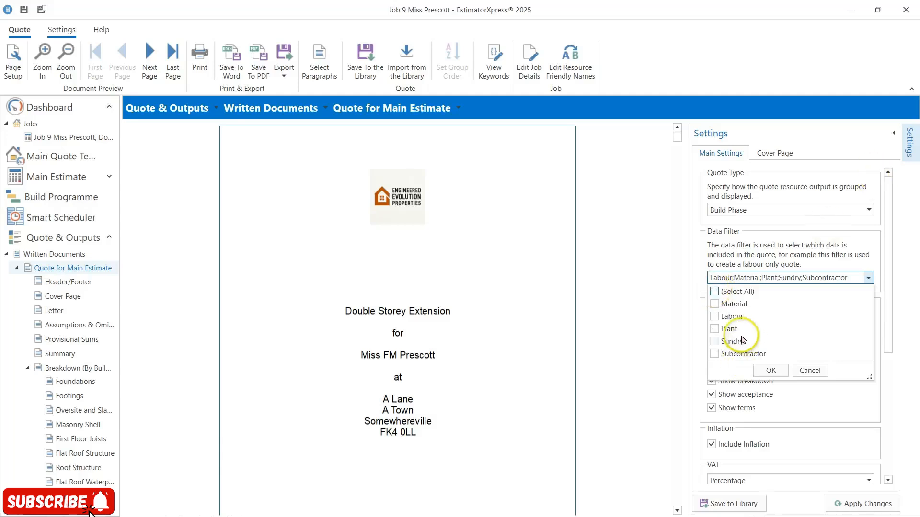
{"action": "left_click", "coordinate": [733, 317]}
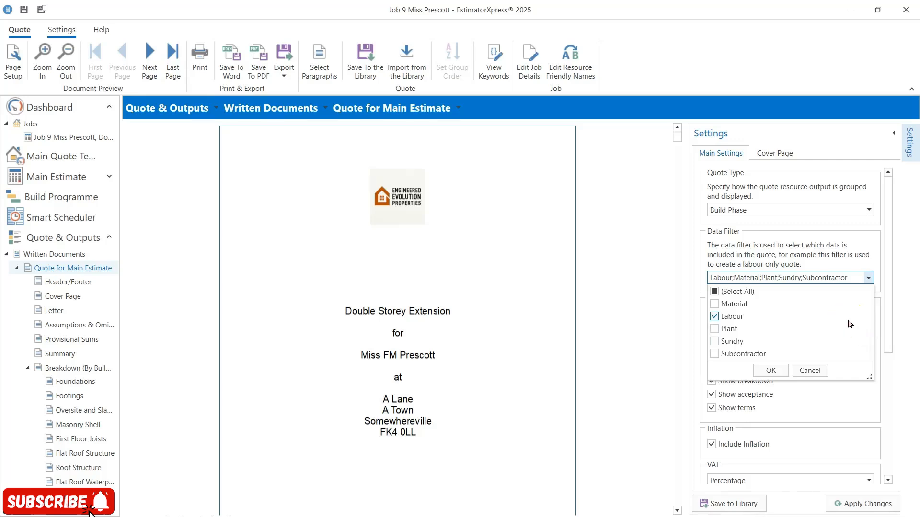
{"action": "left_click", "coordinate": [453, 290]}
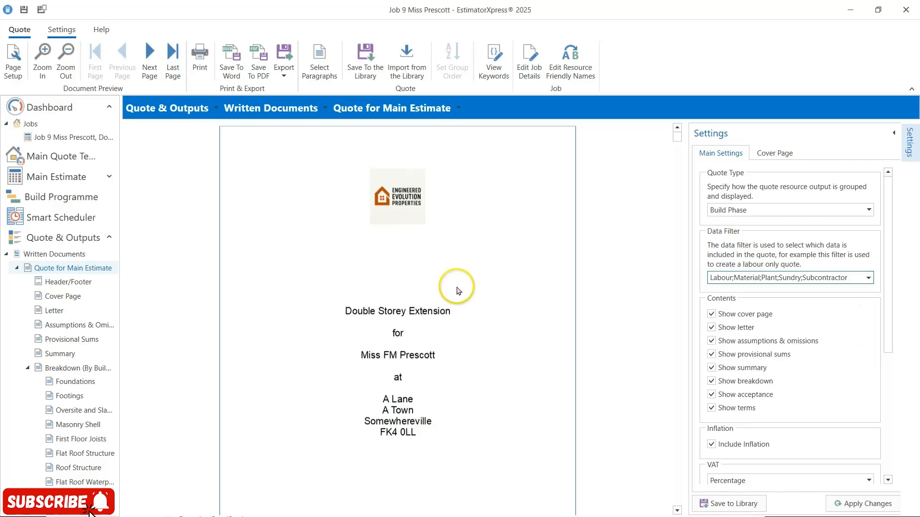
{"action": "left_click", "coordinate": [866, 279]}
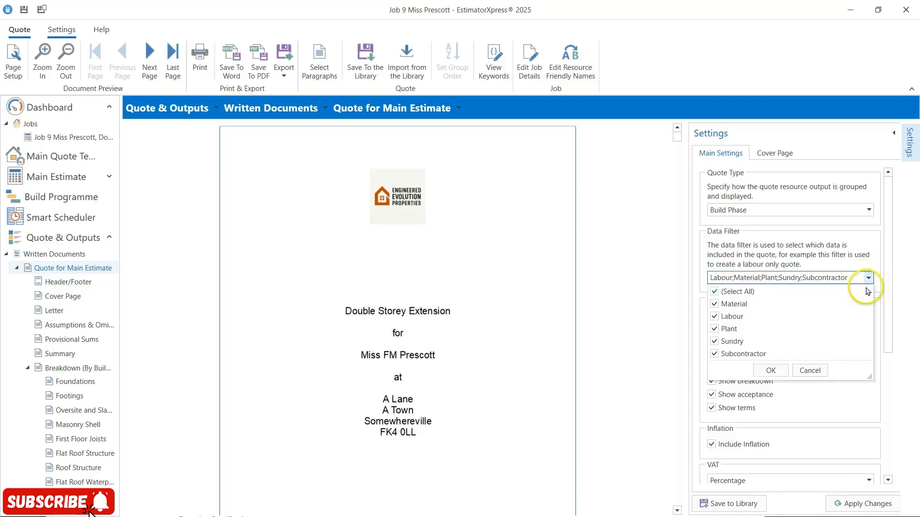
{"action": "left_click", "coordinate": [713, 293]}
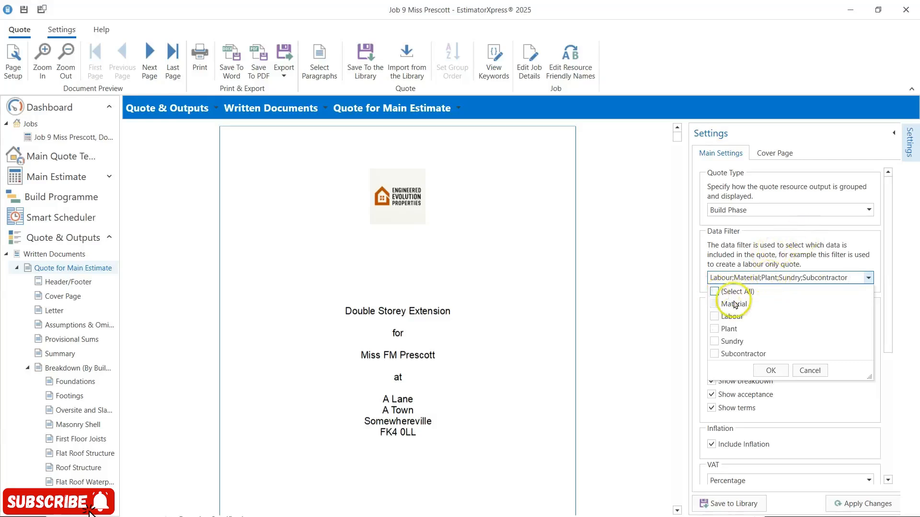
{"action": "left_click", "coordinate": [714, 316]}
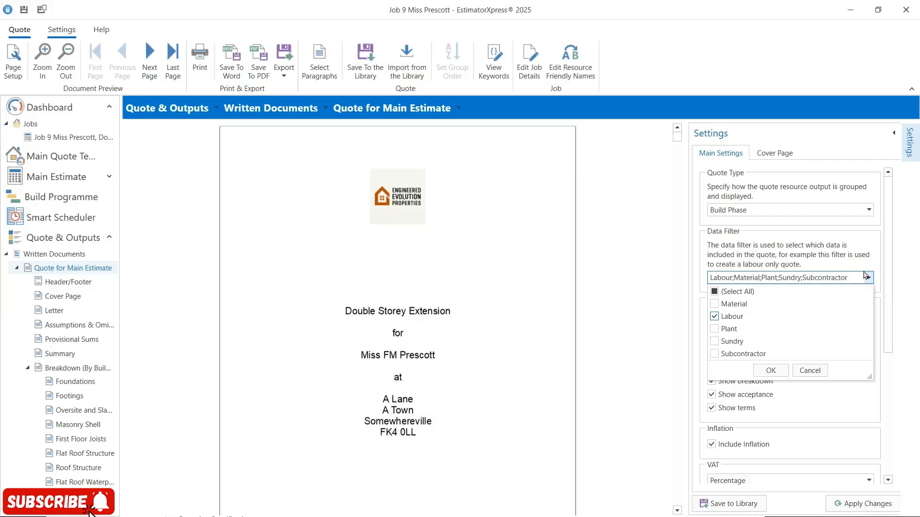
Include all resource types in the quote's data filter: Material, Labour, Plant, Sundry and Subcontractor.
{"action": "left_click", "coordinate": [714, 291]}
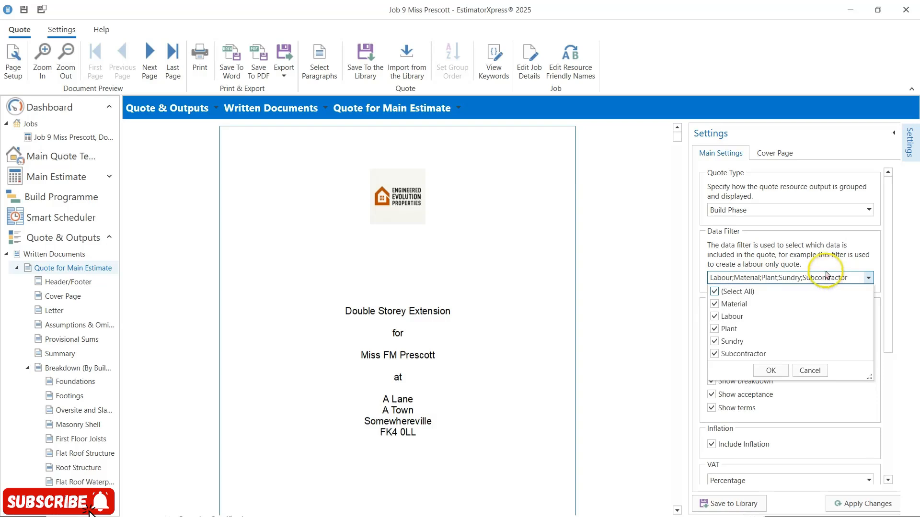
{"action": "left_click", "coordinate": [771, 370]}
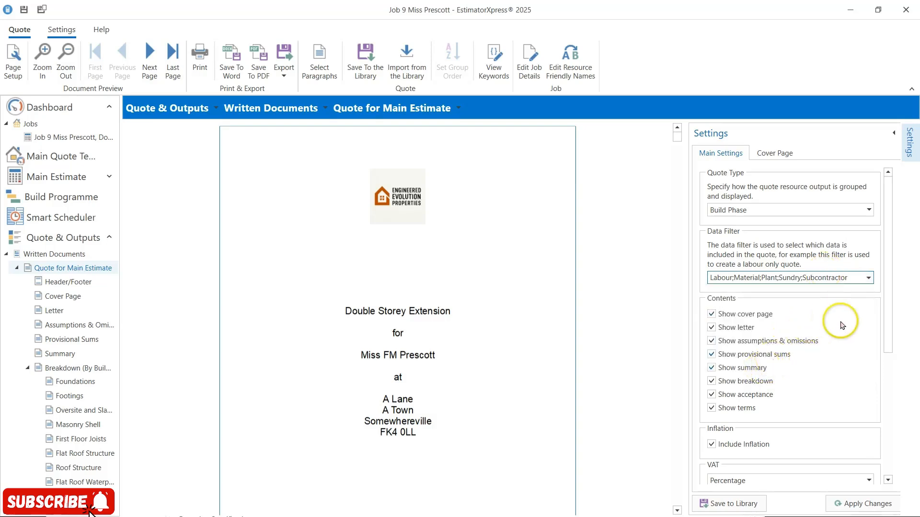
Review the quote's VAT options, keeping Percentage as the method, and apply the settings to the quote.
{"action": "scroll", "coordinate": [844, 329], "scroll_direction": "down", "scroll_amount": 1}
{"action": "scroll", "coordinate": [844, 329], "scroll_direction": "down", "scroll_amount": 1}
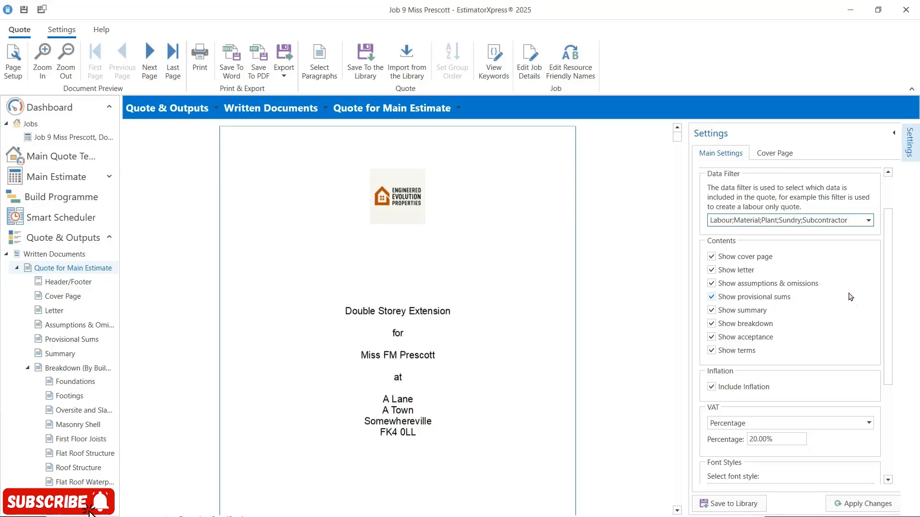
{"action": "scroll", "coordinate": [850, 297], "scroll_direction": "up", "scroll_amount": 1}
{"action": "left_click", "coordinate": [844, 309]}
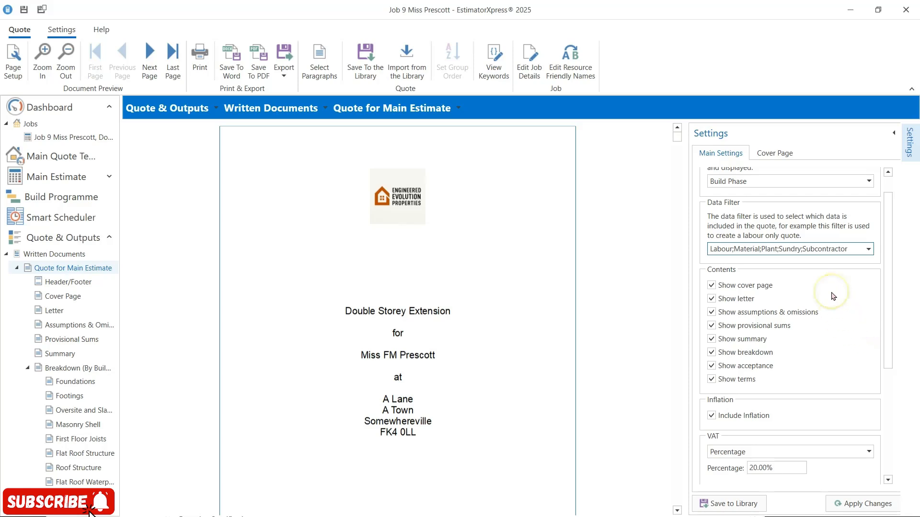
{"action": "scroll", "coordinate": [832, 296], "scroll_direction": "down", "scroll_amount": 1}
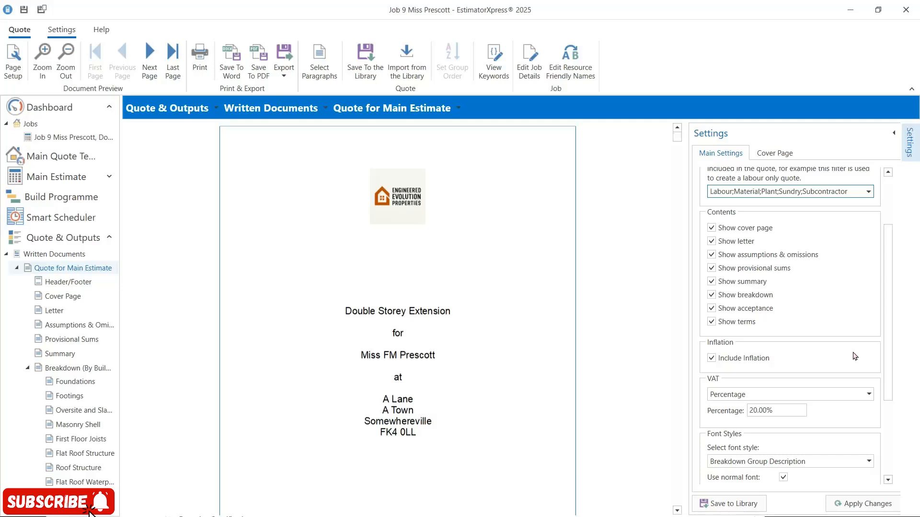
{"action": "scroll", "coordinate": [856, 356], "scroll_direction": "down", "scroll_amount": 5}
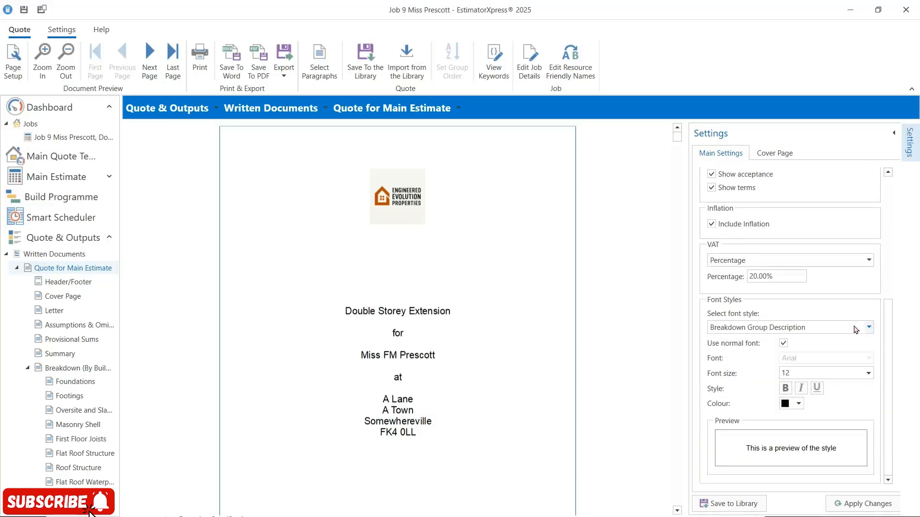
{"action": "left_click", "coordinate": [865, 264]}
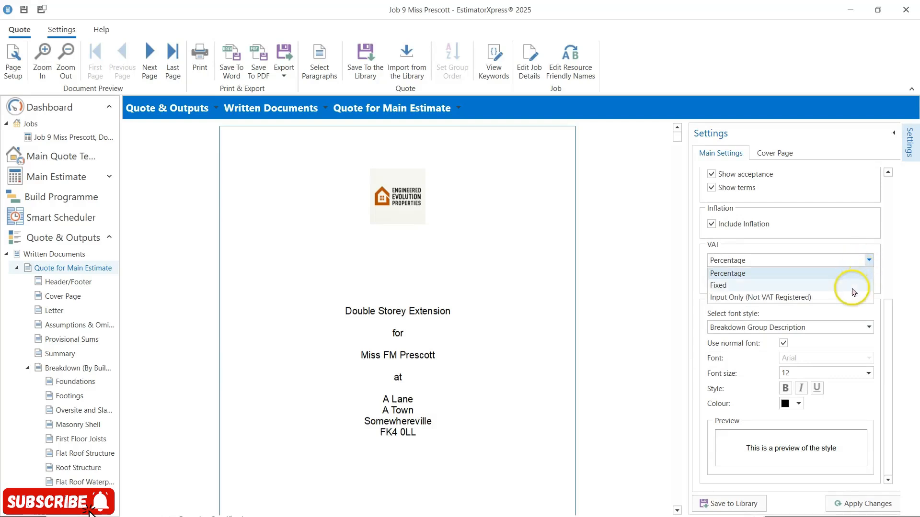
{"action": "left_click", "coordinate": [802, 287]}
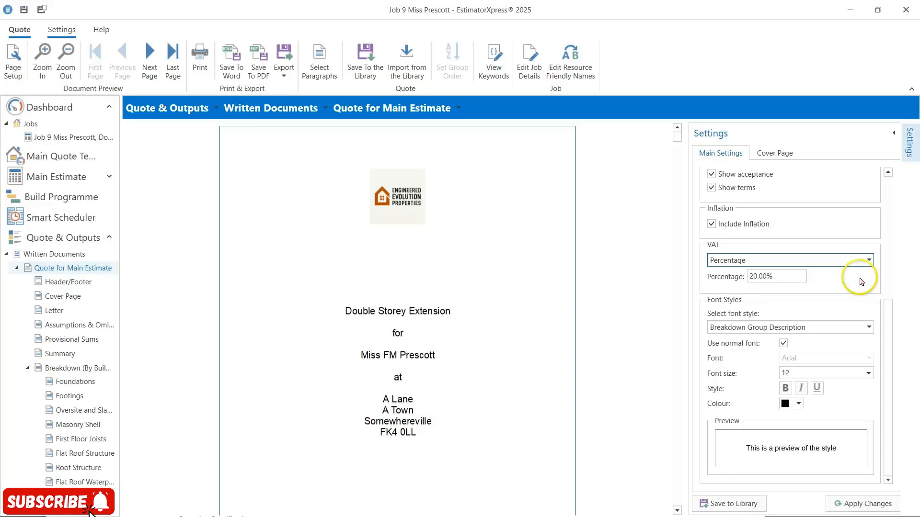
{"action": "left_click", "coordinate": [880, 508]}
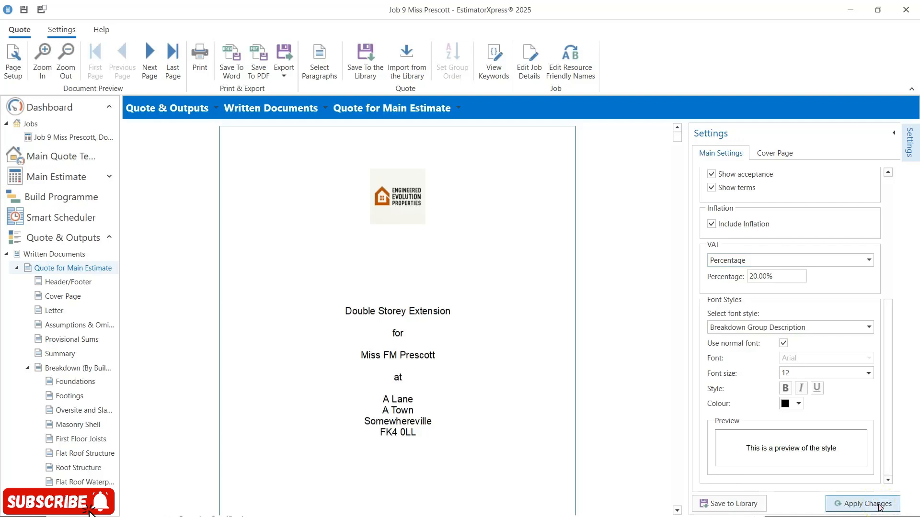
{"action": "left_click", "coordinate": [878, 504]}
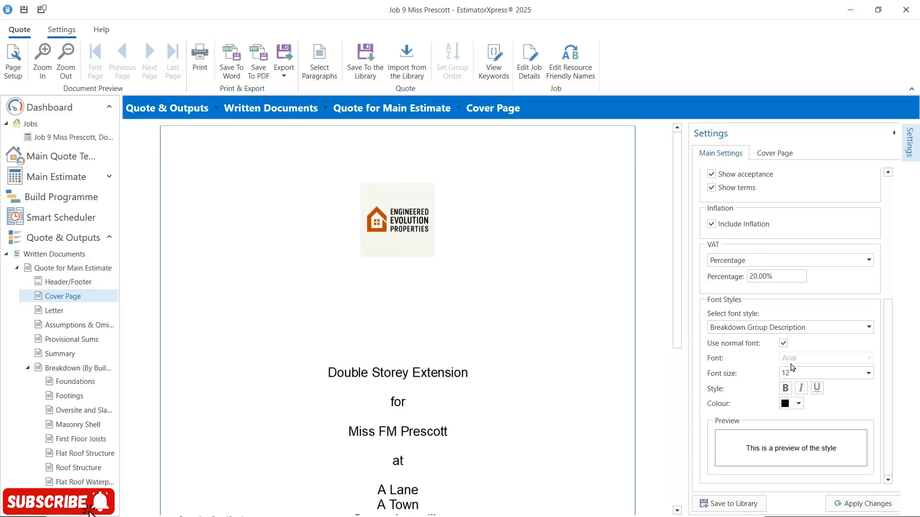
Open the cover page settings of the Quote for Main Estimate.
{"action": "left_click", "coordinate": [778, 366]}
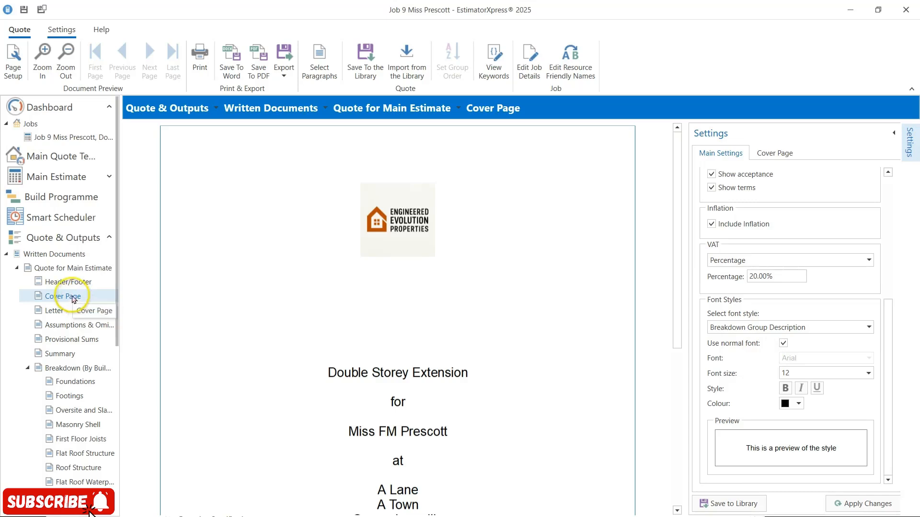
{"action": "left_click", "coordinate": [775, 153]}
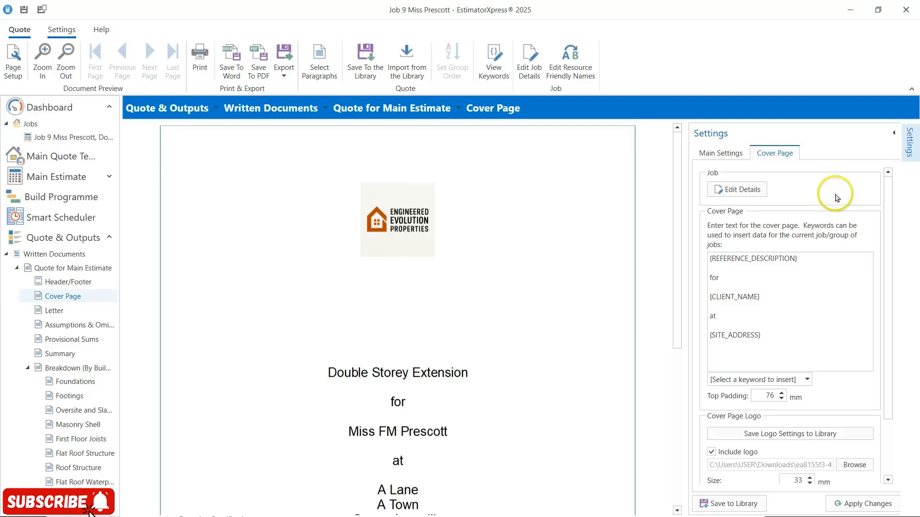
{"action": "left_click", "coordinate": [450, 291]}
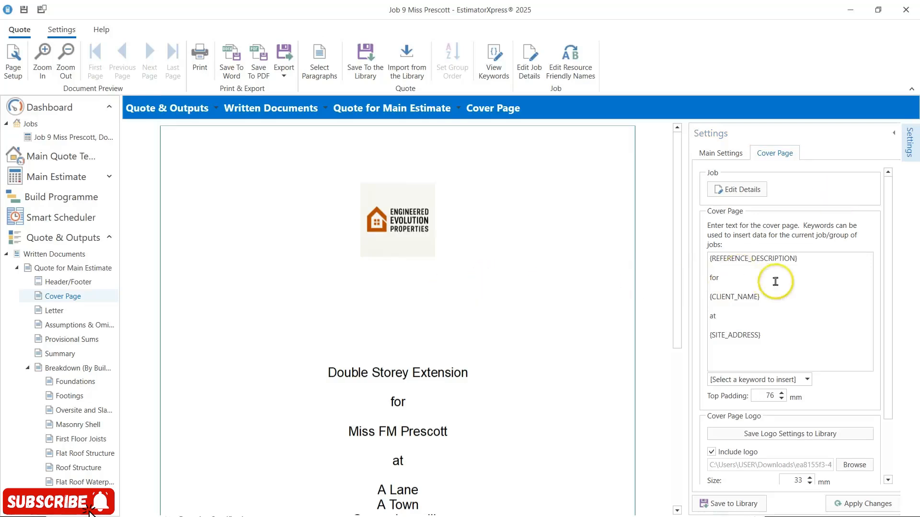
Change the cover page text to read "for the delectable" before the client name keyword and "at renown" before the site address keyword.
{"action": "left_click", "coordinate": [813, 281]}
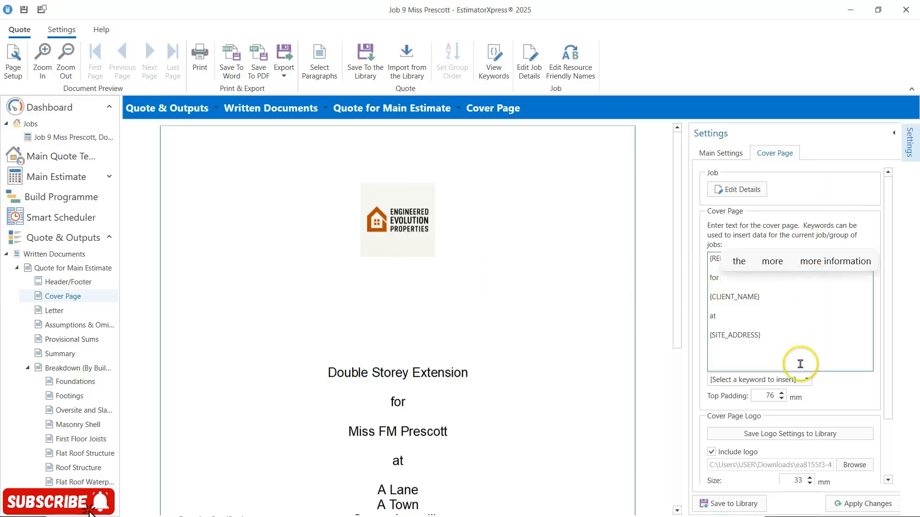
{"action": "left_click", "coordinate": [819, 350]}
{"action": "double_click", "coordinate": [754, 279]}
{"action": "type", "text": "the delec"}
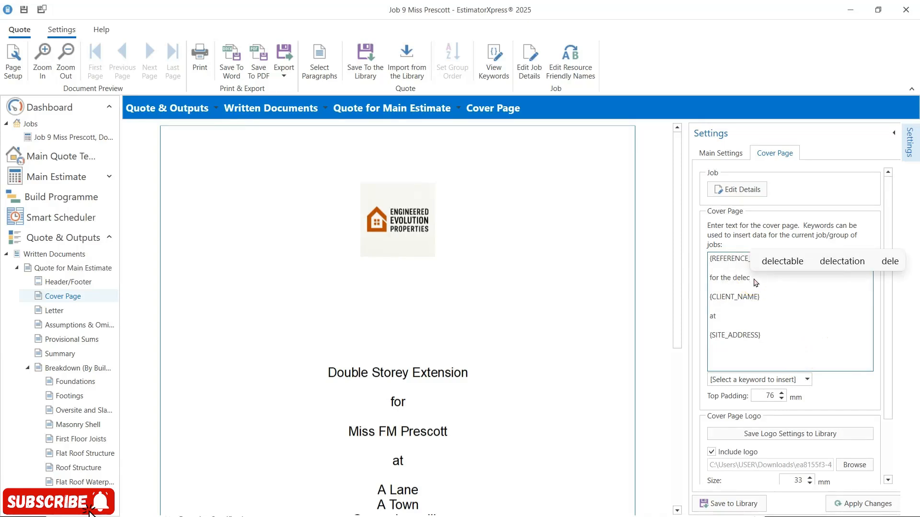
{"action": "left_click", "coordinate": [783, 261]}
{"action": "left_click", "coordinate": [743, 317]}
{"action": "type", "text": "reknown"}
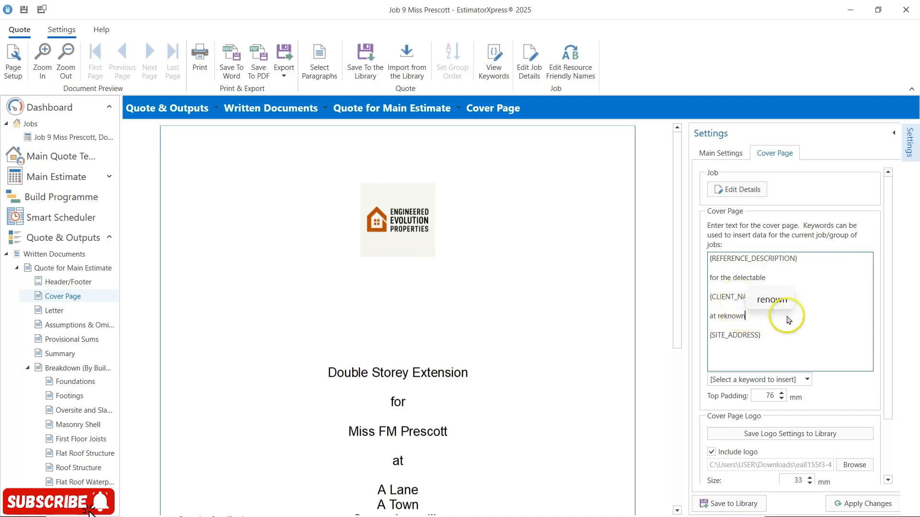
{"action": "left_click", "coordinate": [769, 298]}
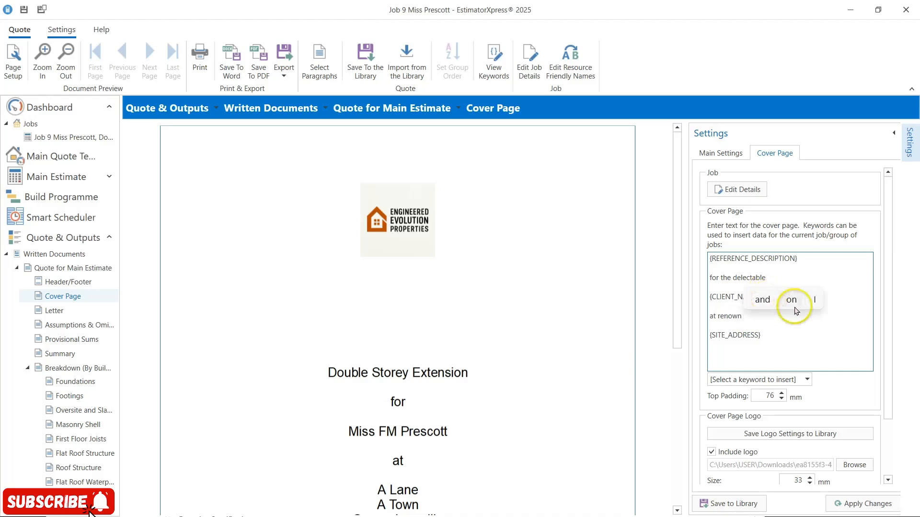
{"action": "left_click", "coordinate": [815, 367]}
Examine the cover page logo's size, alignment and padding settings.
{"action": "scroll", "coordinate": [844, 368], "scroll_direction": "down", "scroll_amount": 1}
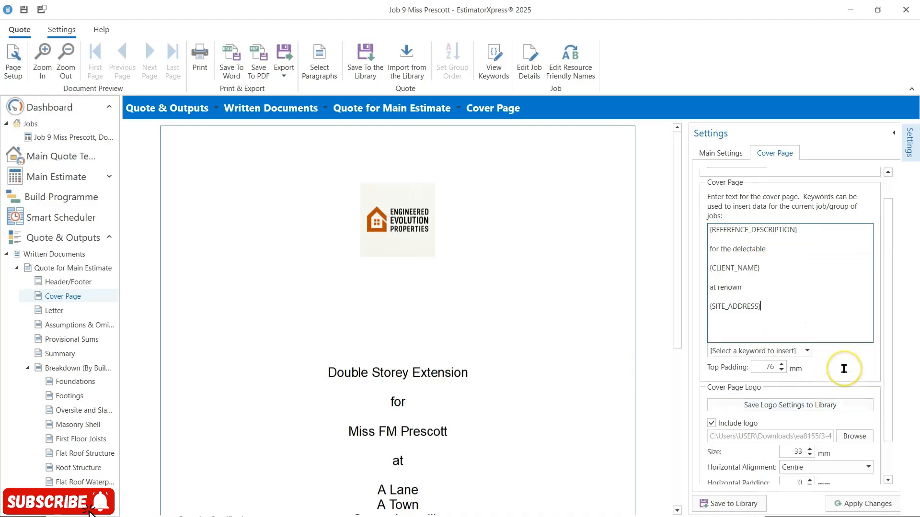
{"action": "scroll", "coordinate": [844, 369], "scroll_direction": "down", "scroll_amount": 1}
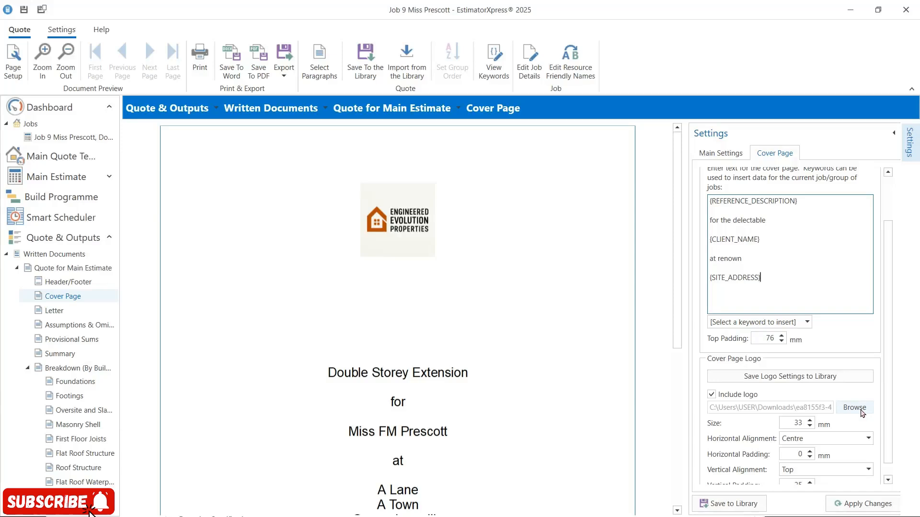
{"action": "scroll", "coordinate": [863, 413], "scroll_direction": "down", "scroll_amount": 1}
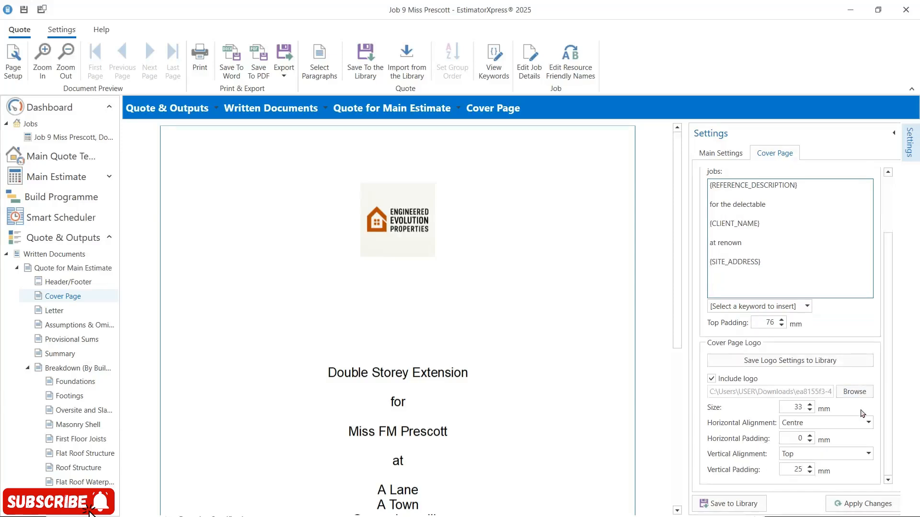
Apply the edited cover page text to the Quote for Main Estimate.
{"action": "left_click", "coordinate": [849, 501]}
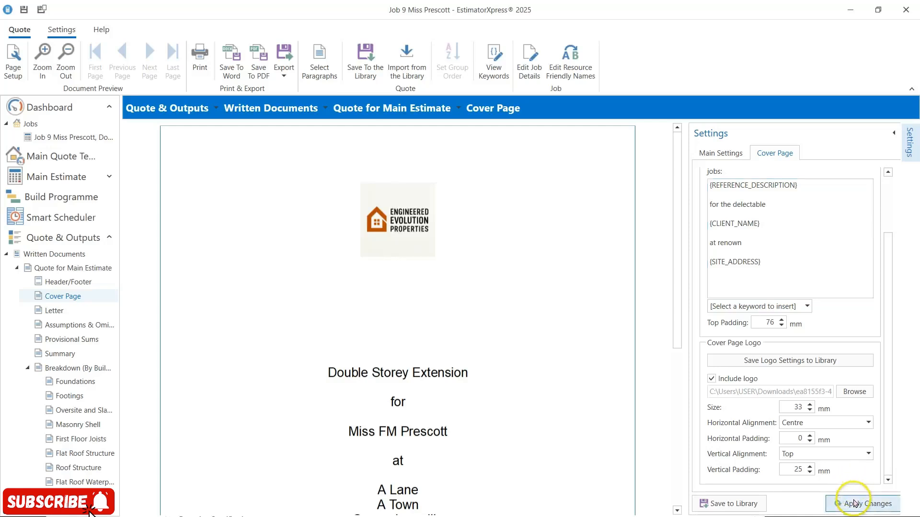
{"action": "left_click", "coordinate": [63, 56]}
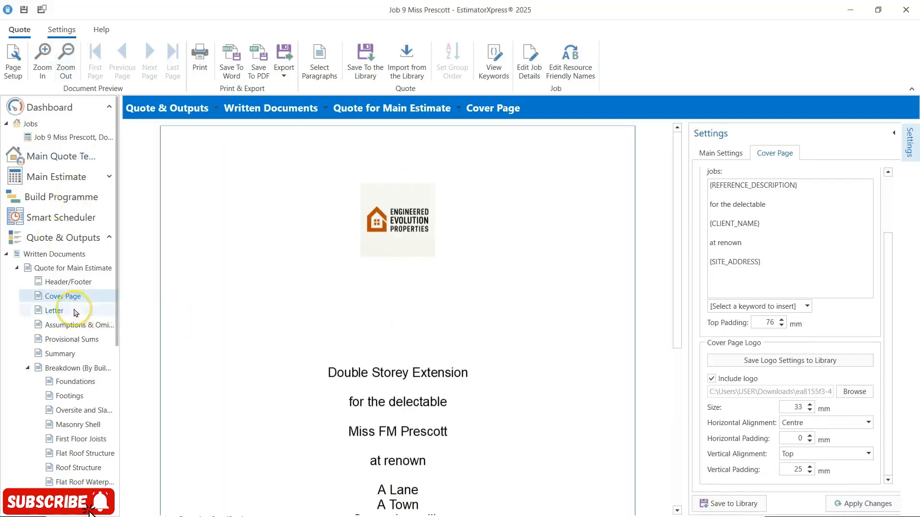
Review the quote's Letter, Provisional Sums and Summary pages together with their settings.
{"action": "left_click", "coordinate": [76, 313]}
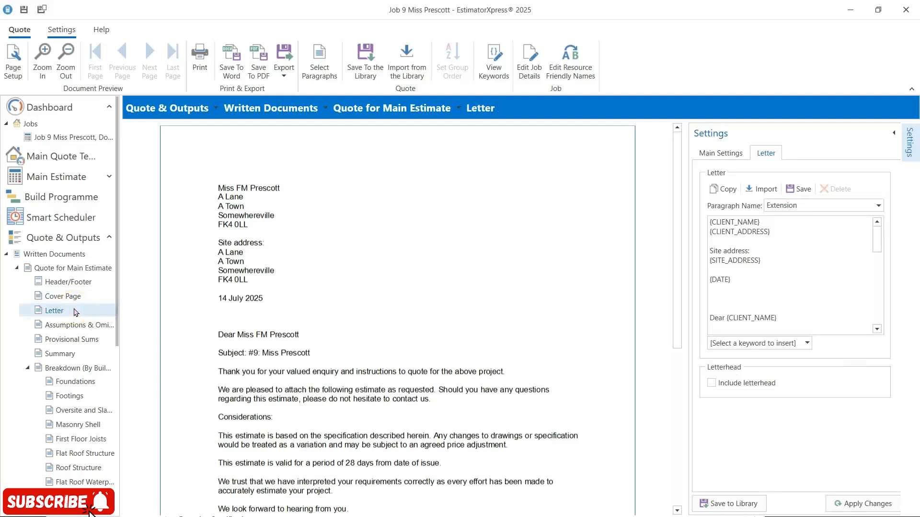
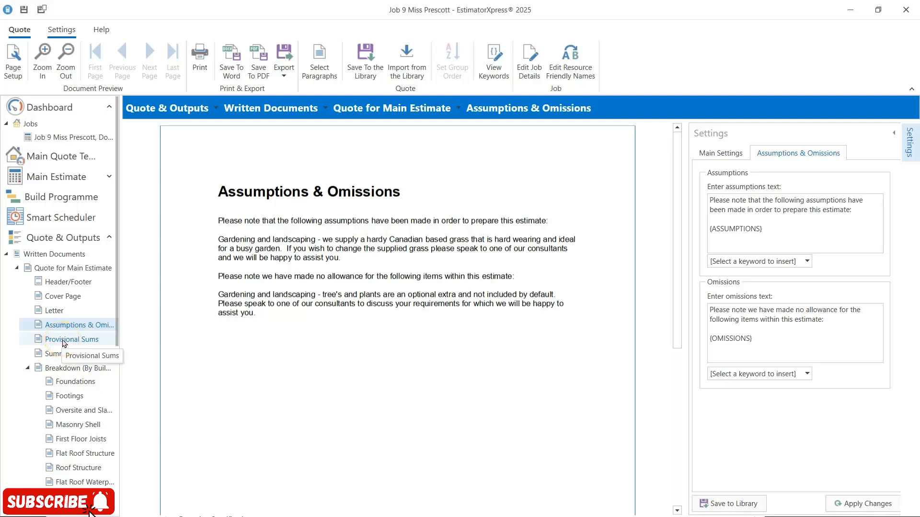
{"action": "left_click", "coordinate": [64, 341]}
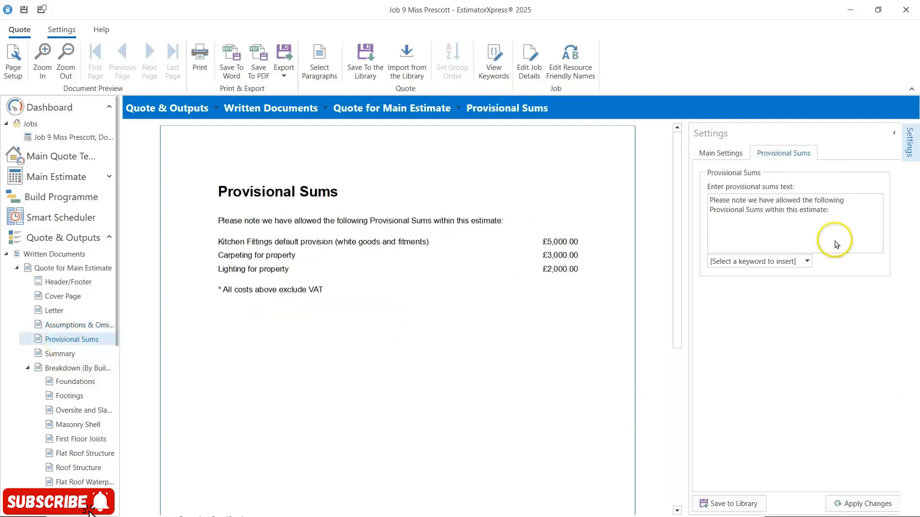
{"action": "left_click", "coordinate": [857, 221]}
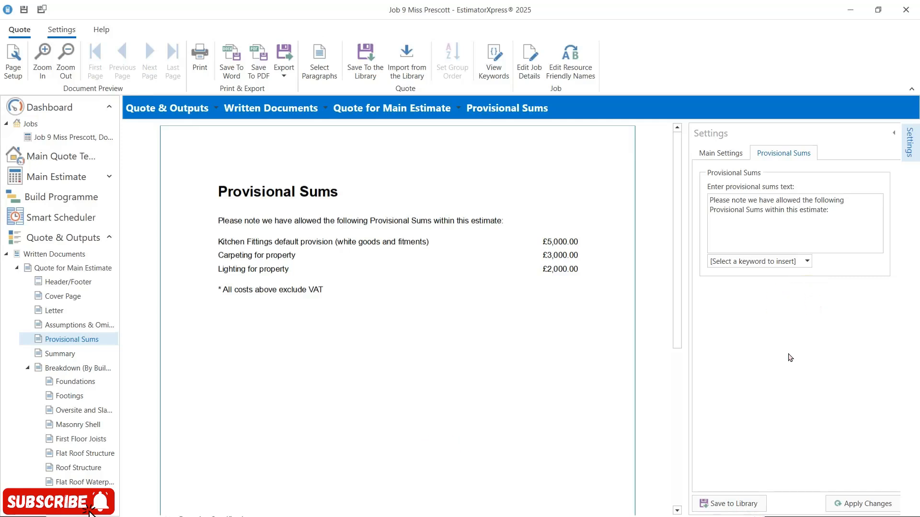
{"action": "left_click", "coordinate": [62, 355]}
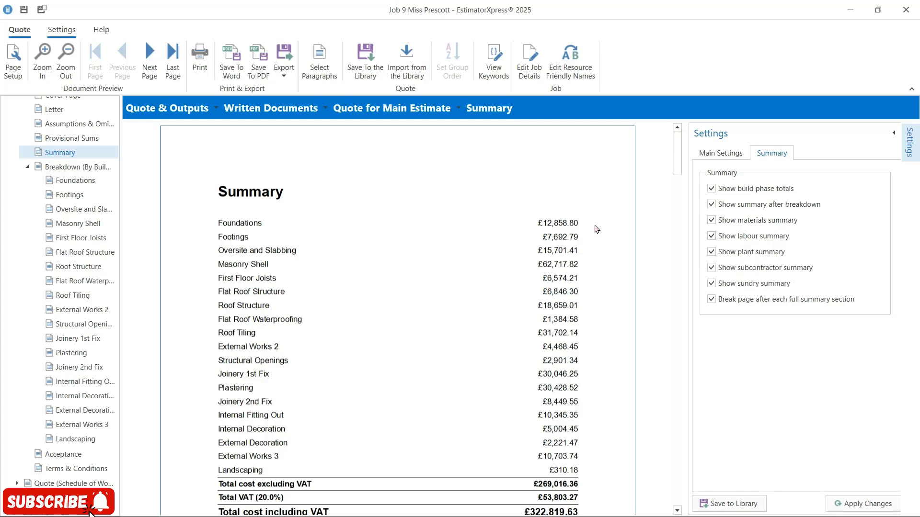
{"action": "left_click", "coordinate": [623, 415]}
Exclude the materials, labour and plant summaries from the quote's Summary section.
{"action": "left_click", "coordinate": [711, 223]}
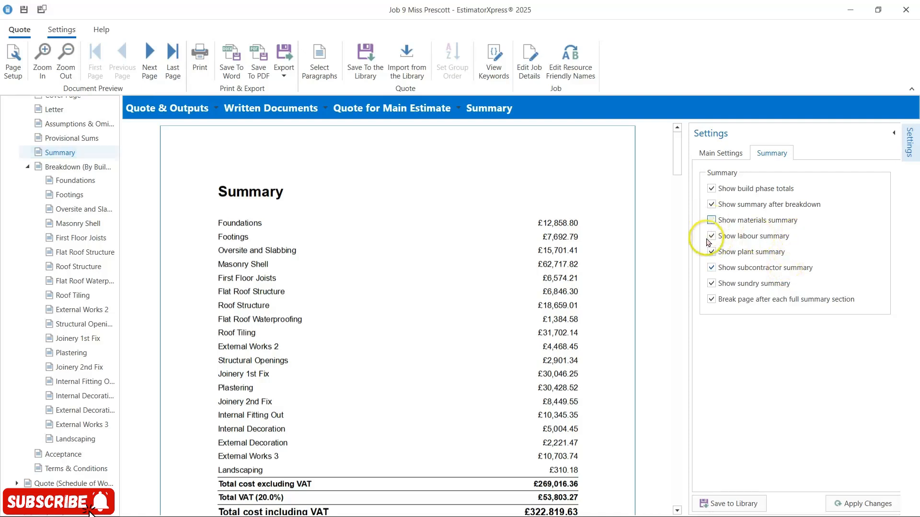
{"action": "left_click", "coordinate": [710, 237]}
{"action": "left_click", "coordinate": [711, 252]}
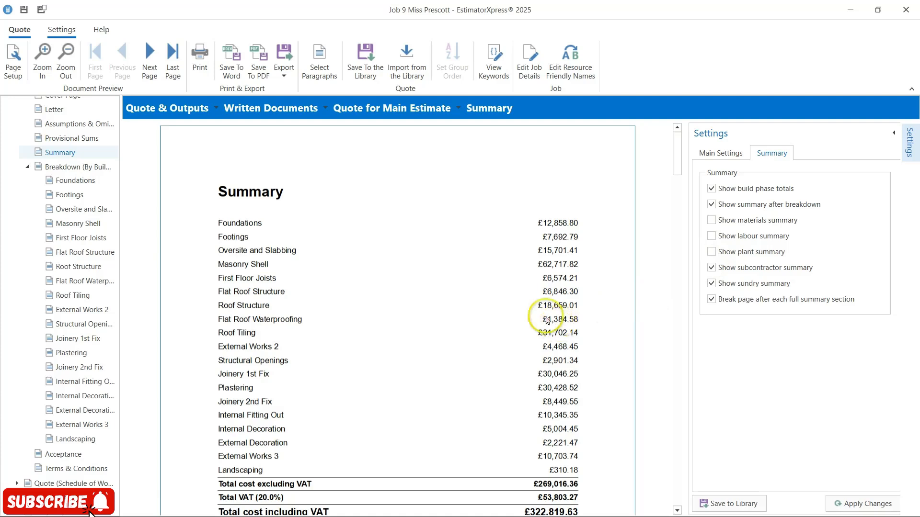
Examine the overall, material and labour summary pages in the Summary preview, then return to its first page.
{"action": "scroll", "coordinate": [541, 317], "scroll_direction": "down", "scroll_amount": 5}
{"action": "scroll", "coordinate": [543, 328], "scroll_direction": "down", "scroll_amount": 8}
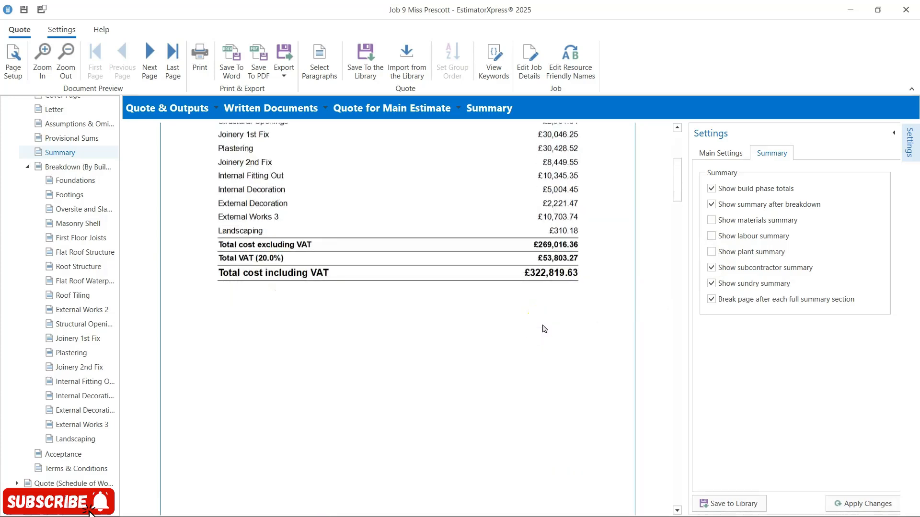
{"action": "left_click_drag", "start_coordinate": [676, 195], "coordinate": [669, 213]}
{"action": "scroll", "coordinate": [607, 304], "scroll_direction": "down", "scroll_amount": 9}
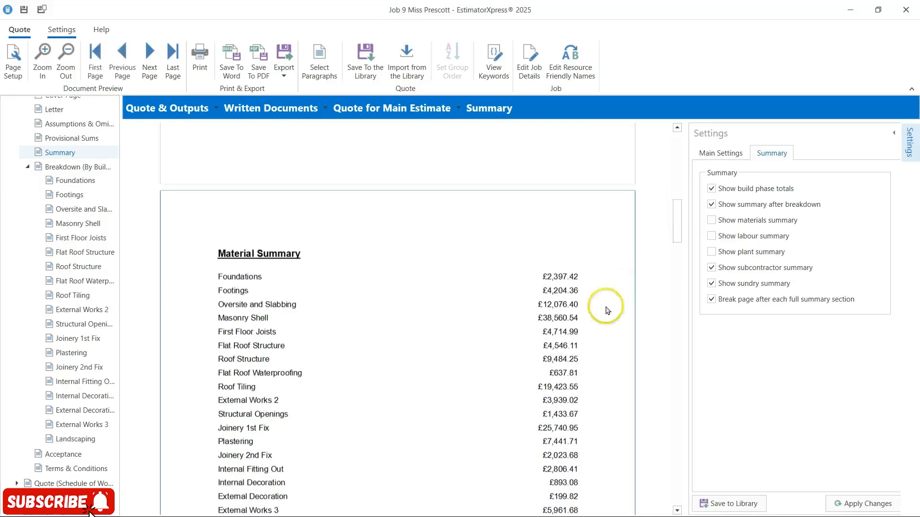
{"action": "scroll", "coordinate": [599, 322], "scroll_direction": "down", "scroll_amount": 14}
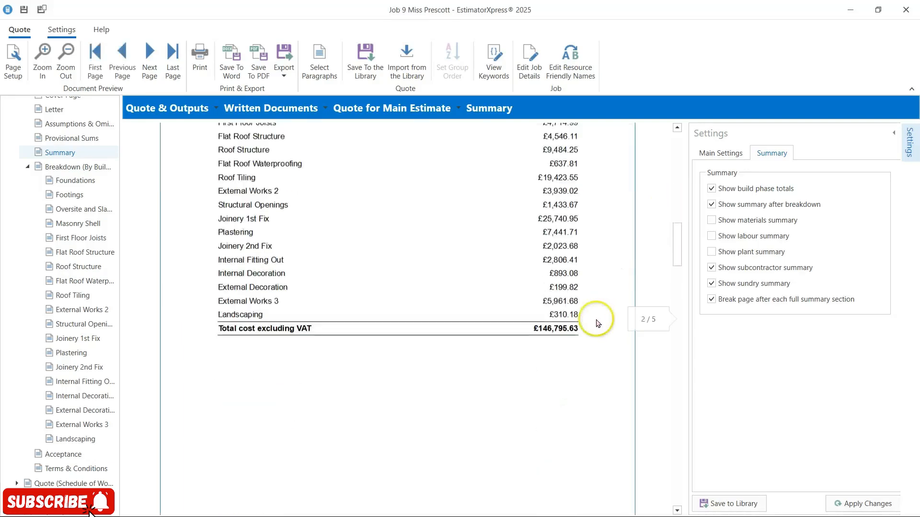
{"action": "scroll", "coordinate": [595, 322], "scroll_direction": "down", "scroll_amount": 7}
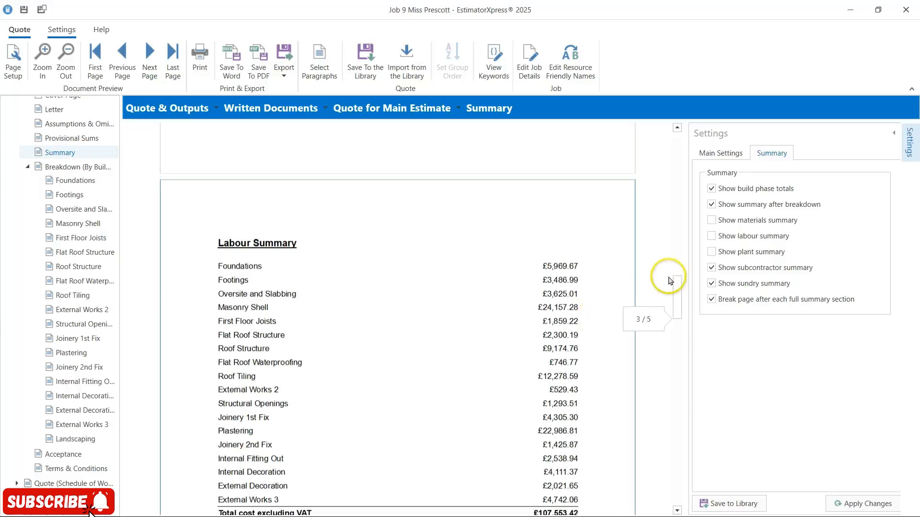
{"action": "left_click_drag", "start_coordinate": [678, 313], "coordinate": [648, 117]}
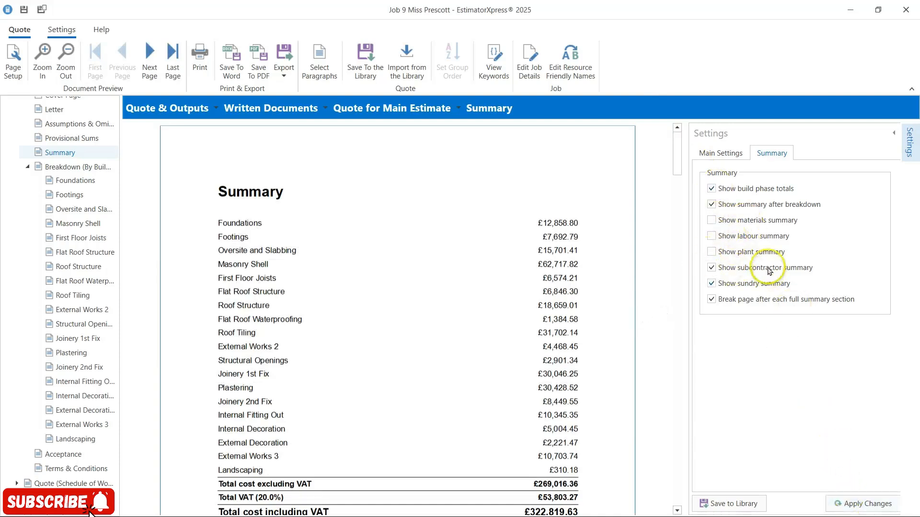
Include the materials summary, exclude the sundry and subcontractor summaries, and apply the changes to the Summary section.
{"action": "left_click", "coordinate": [710, 219]}
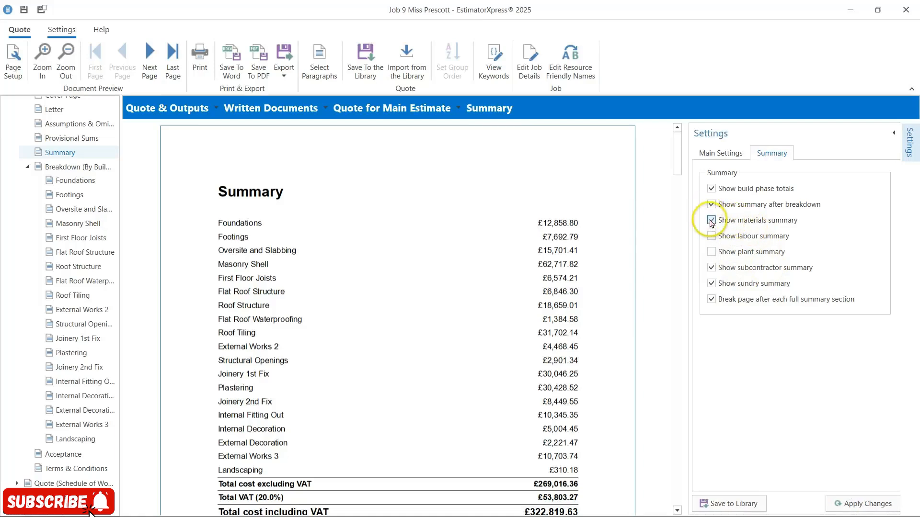
{"action": "left_click", "coordinate": [712, 283]}
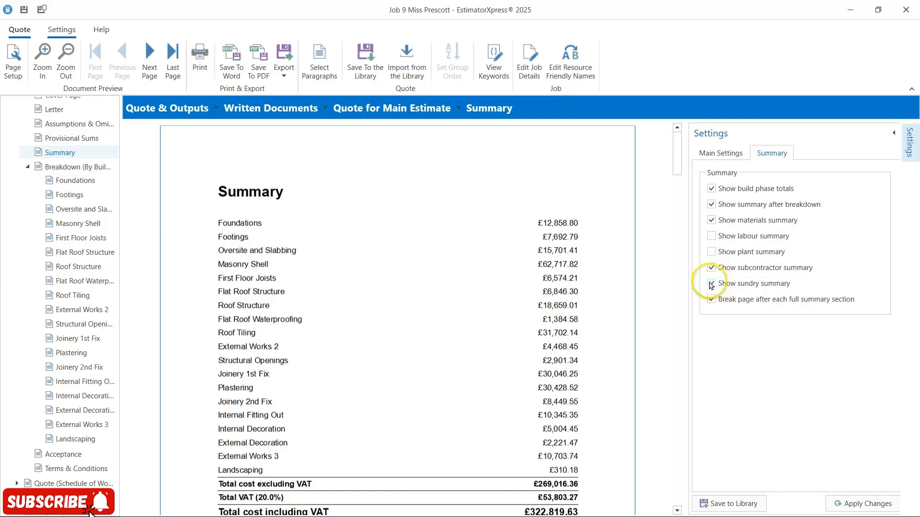
{"action": "left_click", "coordinate": [712, 267]}
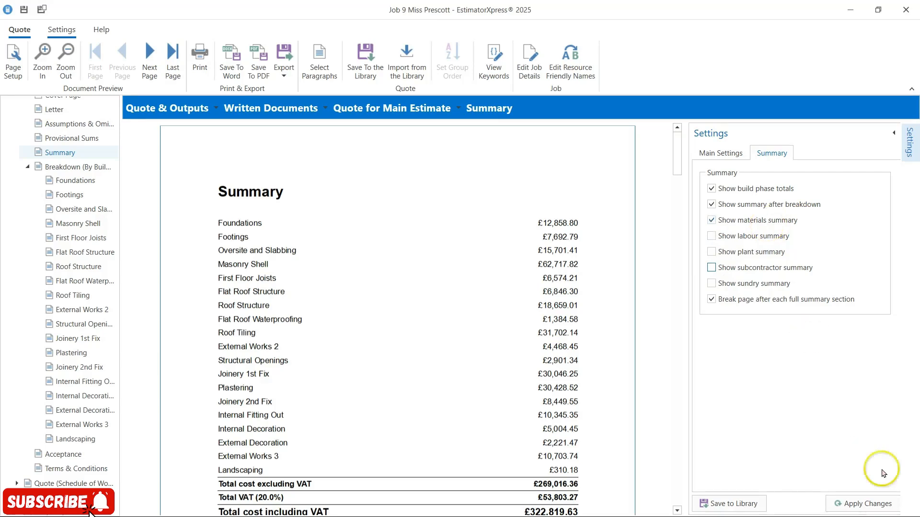
{"action": "left_click", "coordinate": [858, 505]}
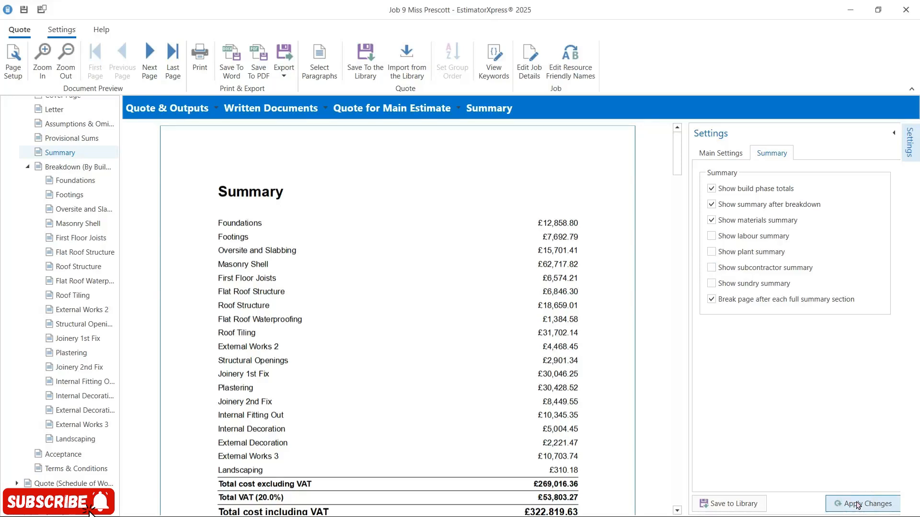
{"action": "left_click", "coordinate": [787, 386]}
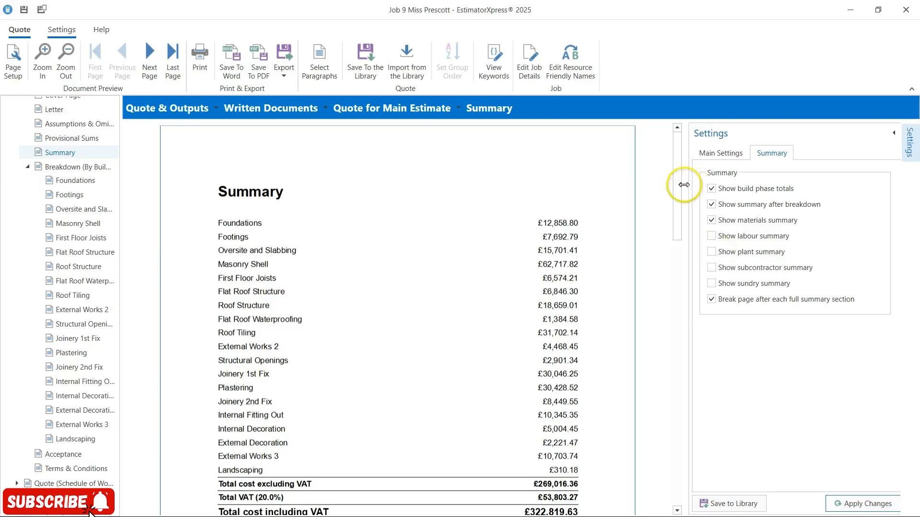
Check the updated Summary preview from the build phase totals through to the Material Summary page.
{"action": "scroll", "coordinate": [673, 211], "scroll_direction": "down", "scroll_amount": 1}
{"action": "scroll", "coordinate": [673, 211], "scroll_direction": "down", "scroll_amount": 12}
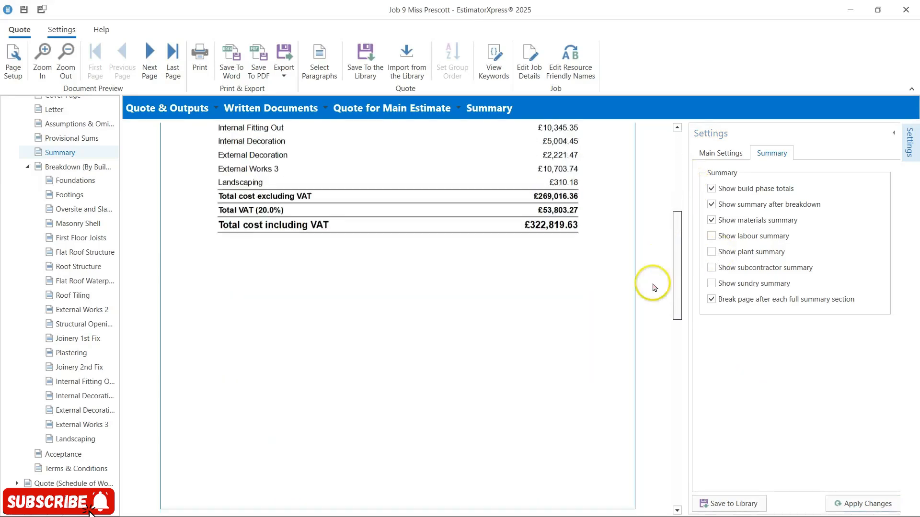
{"action": "scroll", "coordinate": [645, 336], "scroll_direction": "down", "scroll_amount": 15}
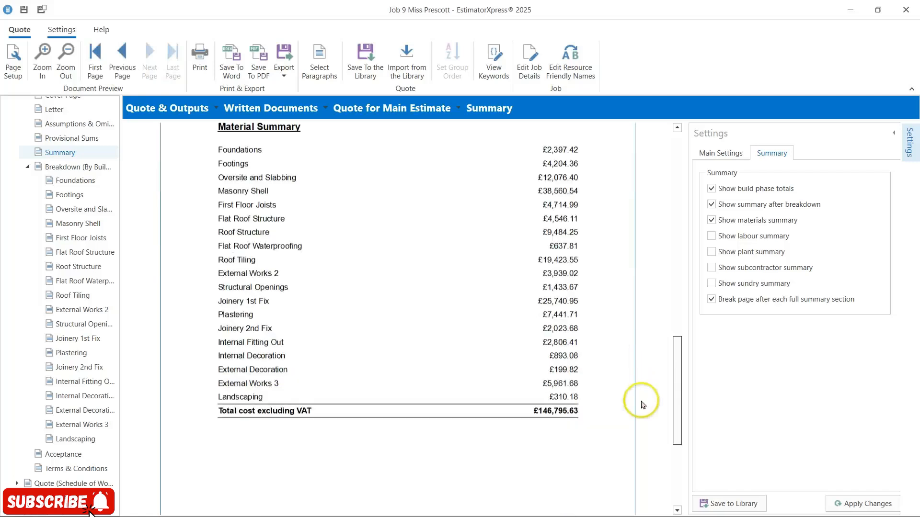
{"action": "scroll", "coordinate": [631, 452], "scroll_direction": "down", "scroll_amount": 1}
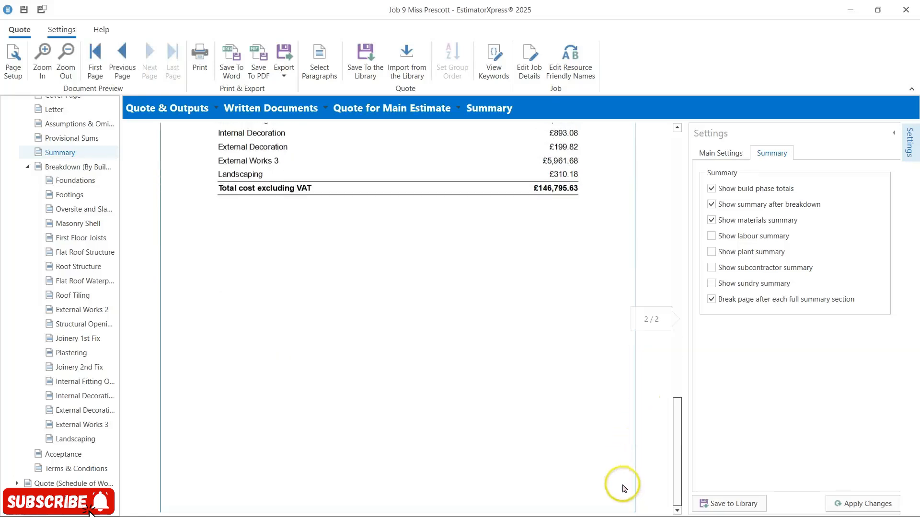
{"action": "scroll", "coordinate": [628, 249], "scroll_direction": "up", "scroll_amount": 20}
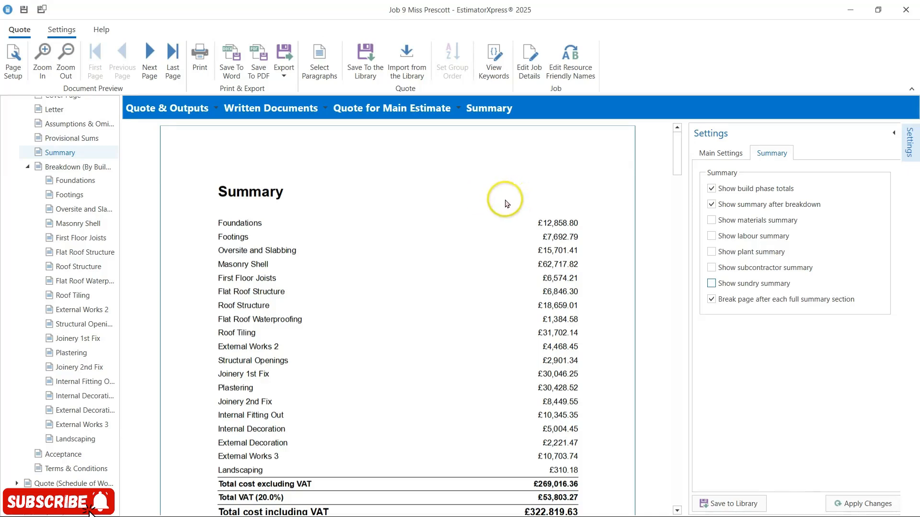
Include the sundry, subcontractor, plant, labour and materials summaries in the Summary section and apply the changes.
{"action": "left_click", "coordinate": [712, 285]}
{"action": "left_click", "coordinate": [712, 268]}
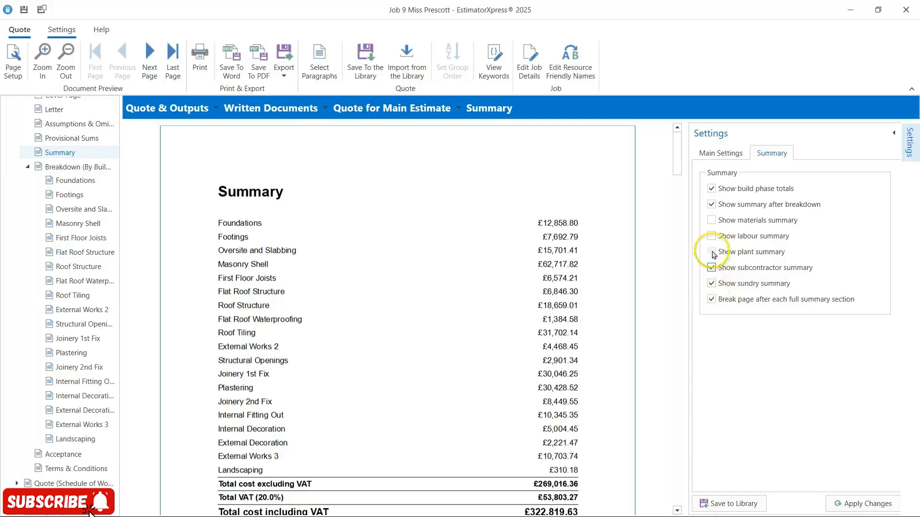
{"action": "left_click", "coordinate": [711, 252]}
{"action": "left_click", "coordinate": [712, 237]}
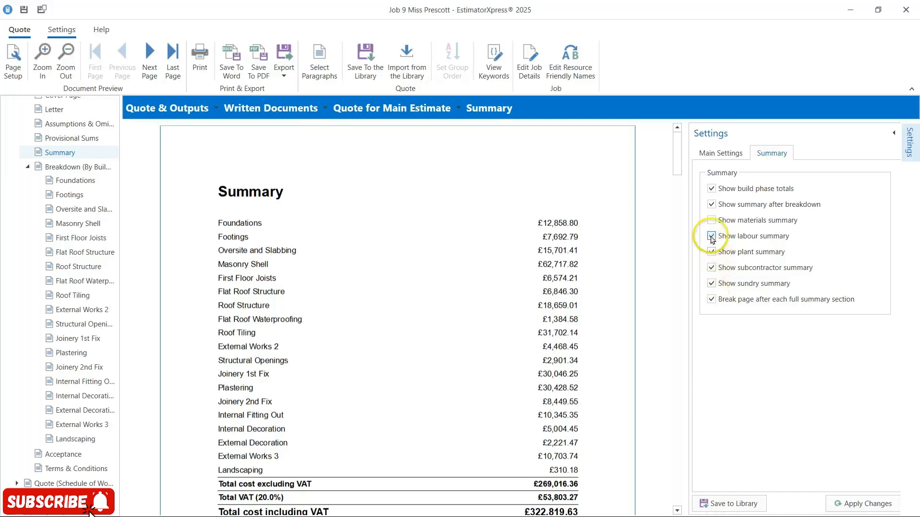
{"action": "left_click", "coordinate": [712, 221]}
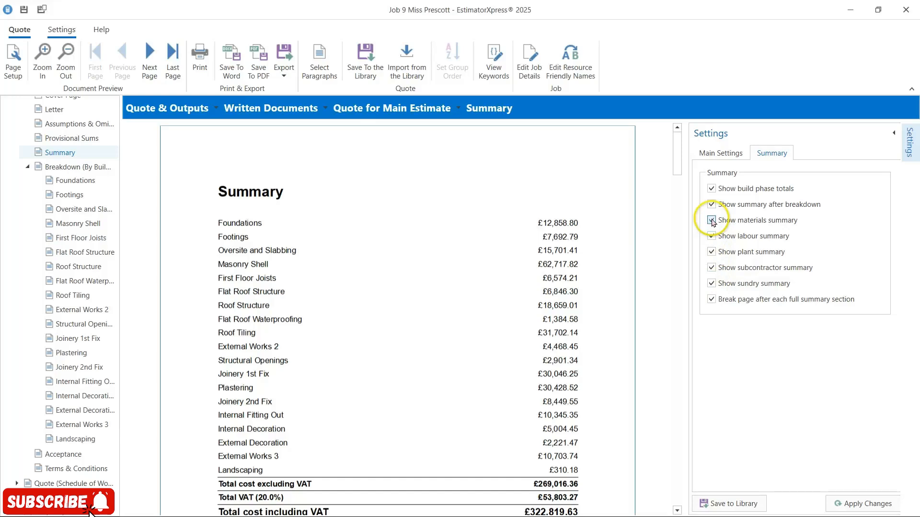
{"action": "left_click", "coordinate": [843, 503]}
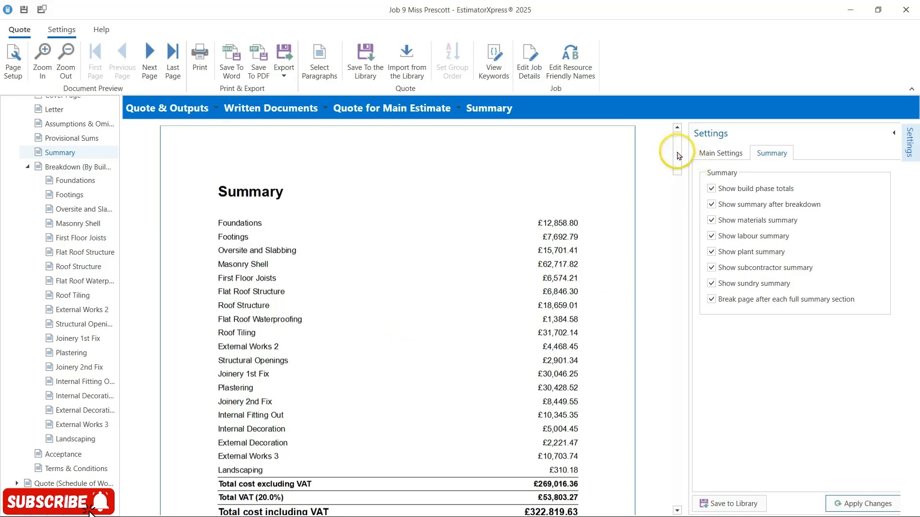
Look through all the resource summary pages in the regenerated Summary preview.
{"action": "left_click_drag", "start_coordinate": [678, 156], "coordinate": [663, 299]}
{"action": "scroll", "coordinate": [651, 364], "scroll_direction": "down", "scroll_amount": 10}
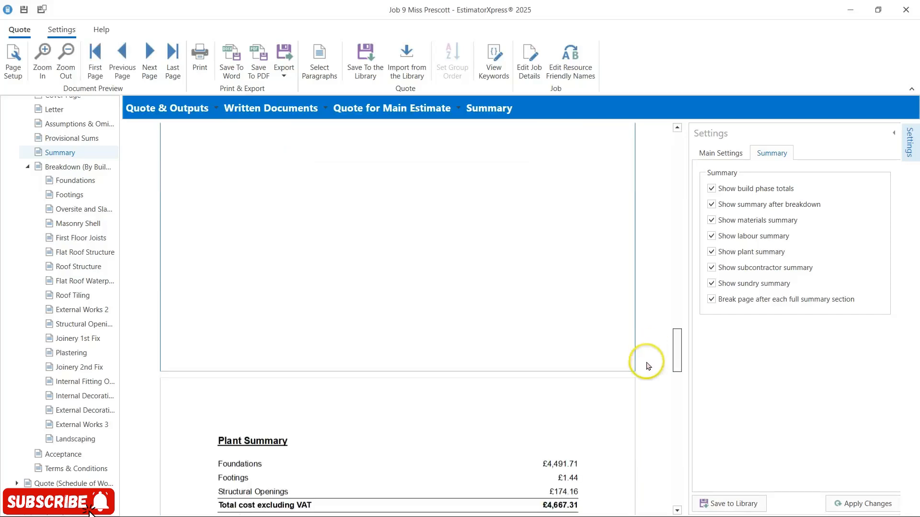
{"action": "scroll", "coordinate": [650, 422], "scroll_direction": "down", "scroll_amount": 10}
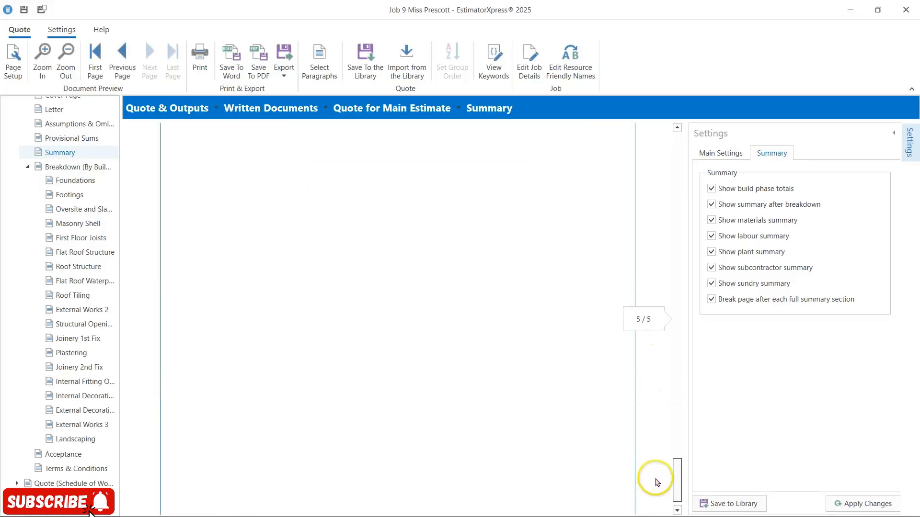
{"action": "scroll", "coordinate": [651, 422], "scroll_direction": "up", "scroll_amount": 5}
{"action": "scroll", "coordinate": [642, 174], "scroll_direction": "up", "scroll_amount": 15}
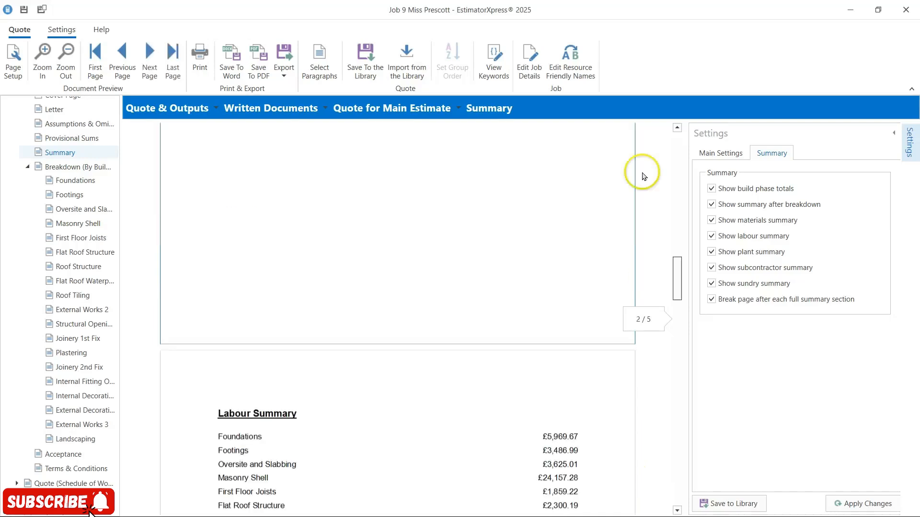
{"action": "scroll", "coordinate": [622, 143], "scroll_direction": "up", "scroll_amount": 1}
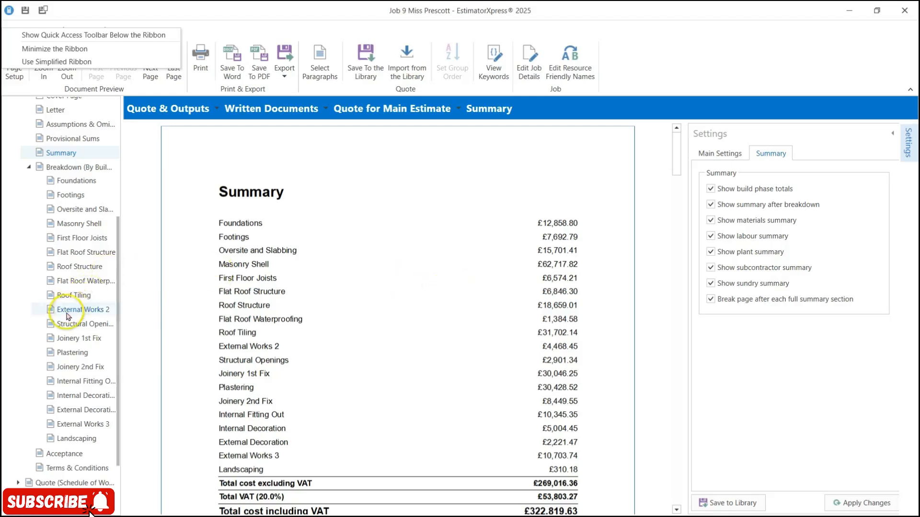
Review the quote's Roof Tiling breakdown and its Acceptance page with the signature section.
{"action": "left_click", "coordinate": [68, 299]}
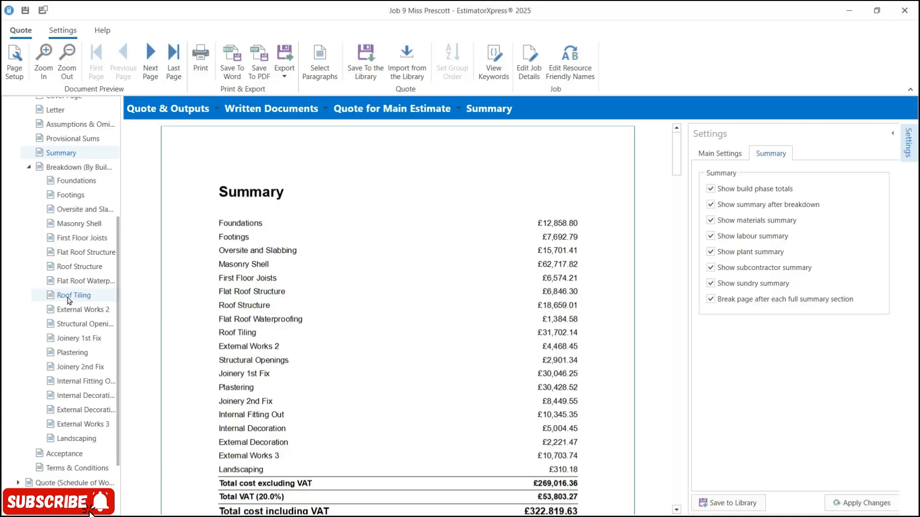
{"action": "left_click", "coordinate": [69, 300]}
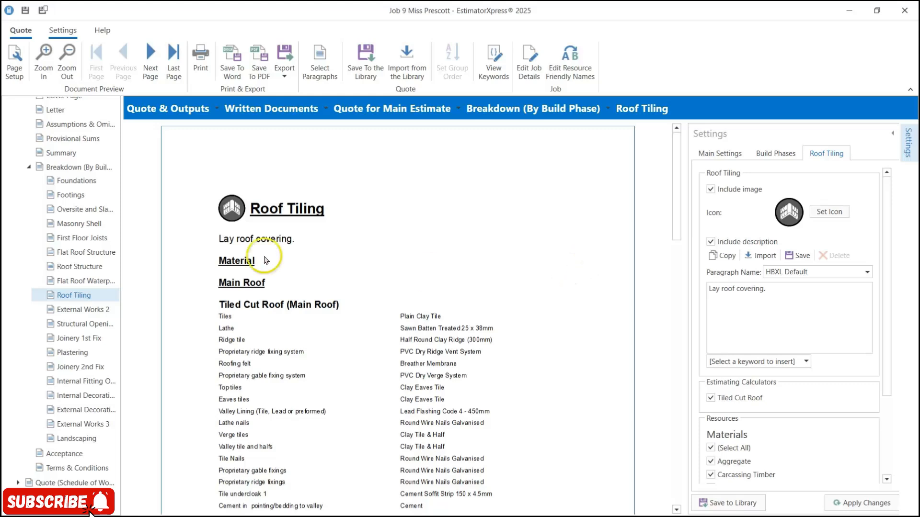
{"action": "left_click", "coordinate": [67, 454]}
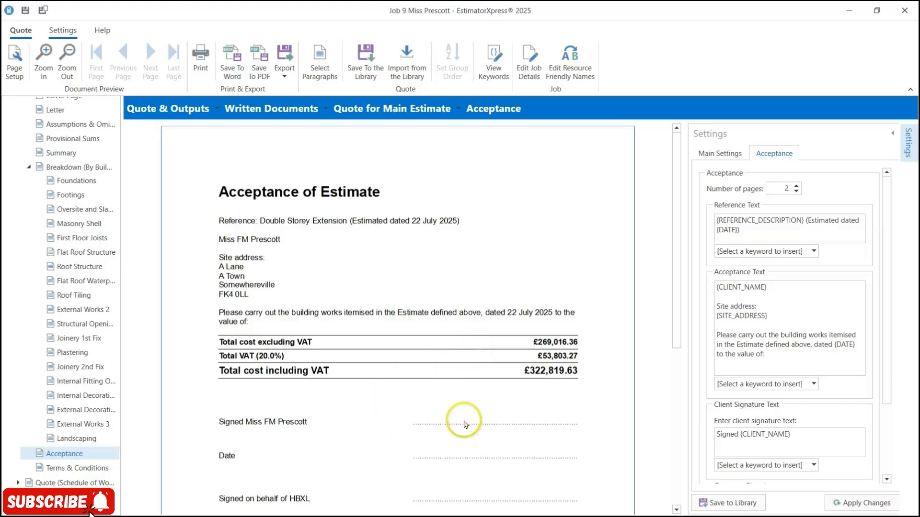
{"action": "scroll", "coordinate": [459, 448], "scroll_direction": "down", "scroll_amount": 1}
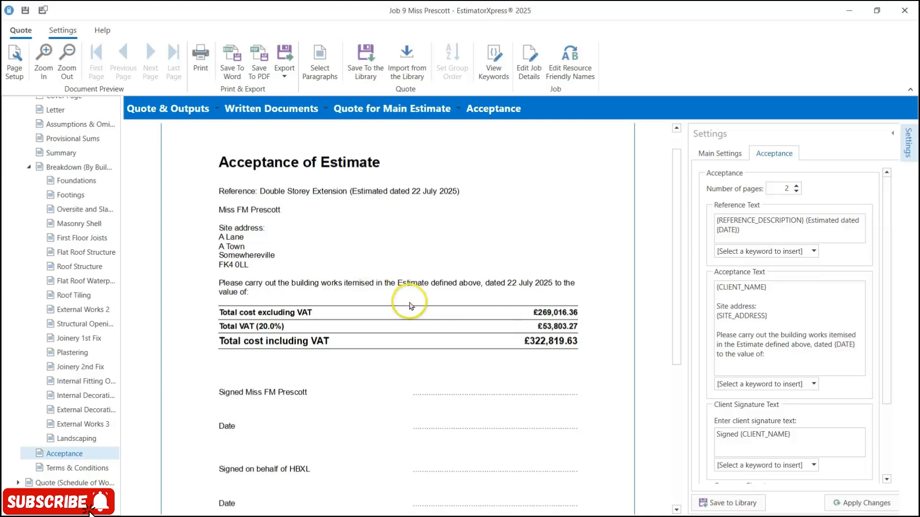
Add "(including all details as agreed)" after "to the value of" in the quote's acceptance text and apply the changes.
{"action": "left_click", "coordinate": [814, 219]}
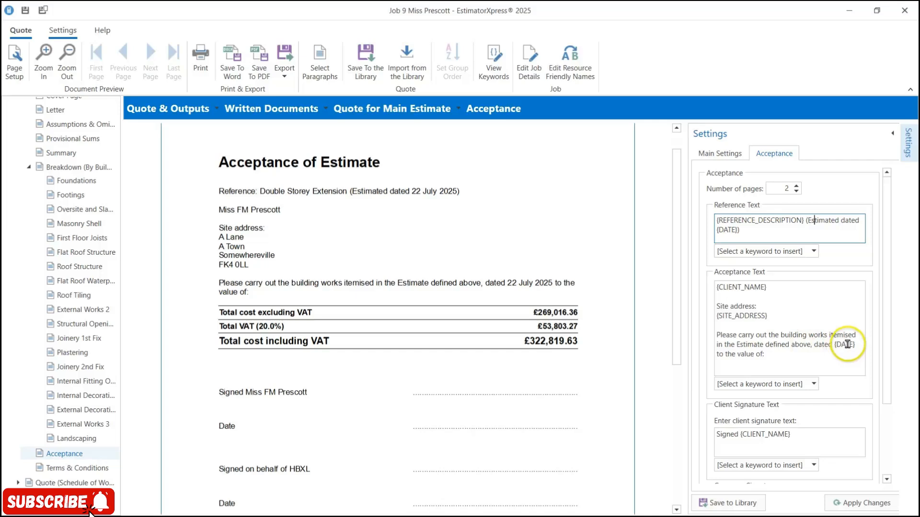
{"action": "left_click", "coordinate": [792, 356]}
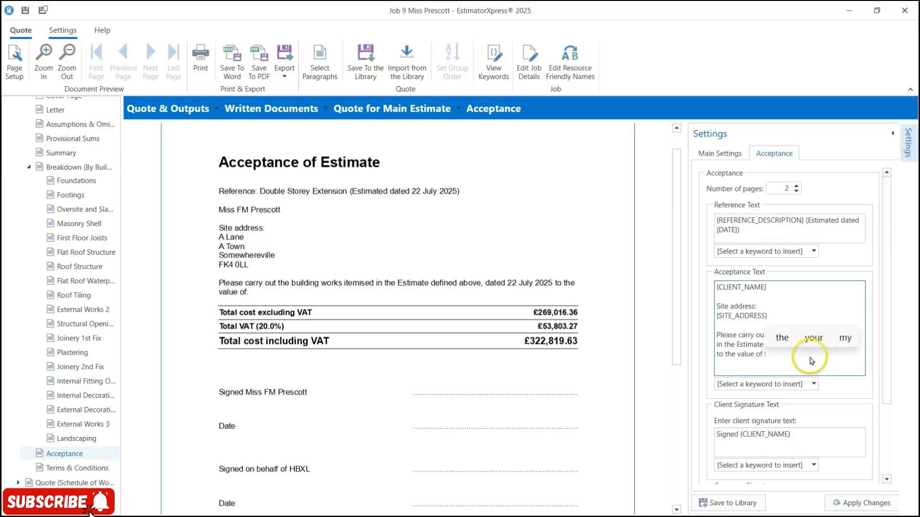
{"action": "type", "text": "{"}
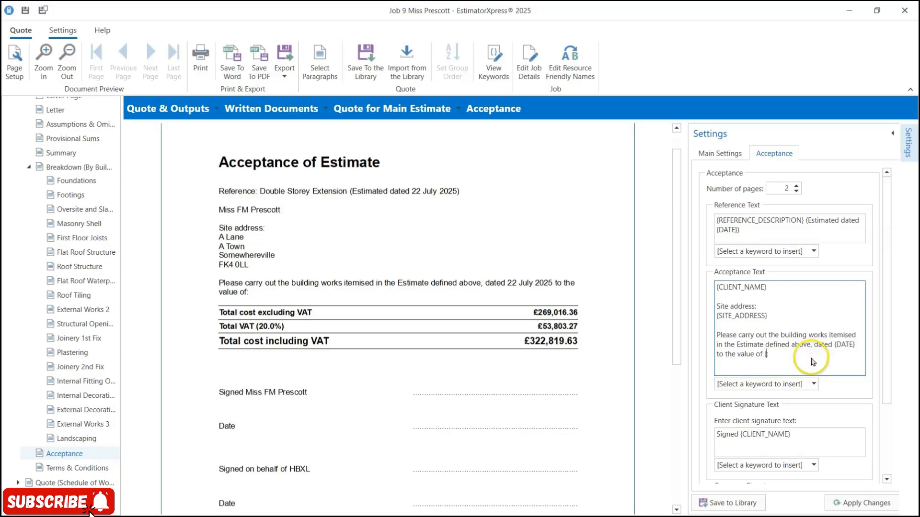
{"action": "type", "text": "includ"}
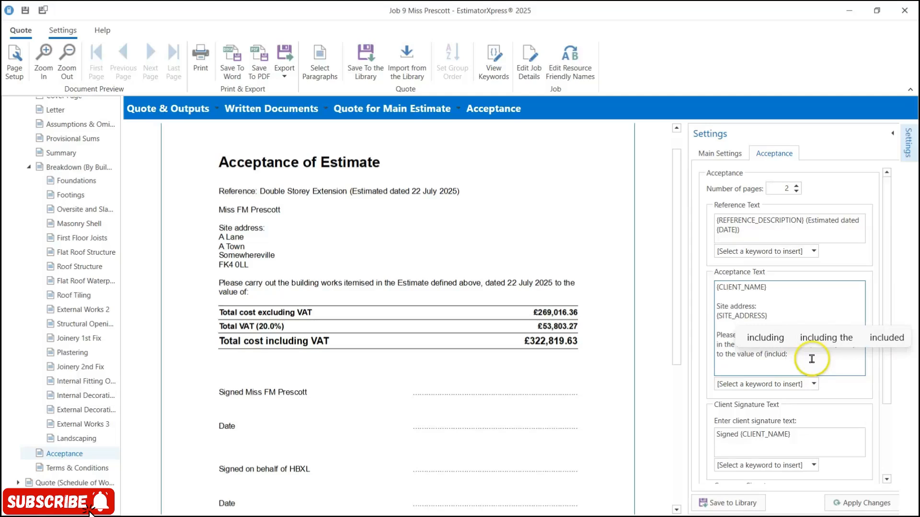
{"action": "type", "text": "inh"}
{"action": "key", "text": "BackSpace"}
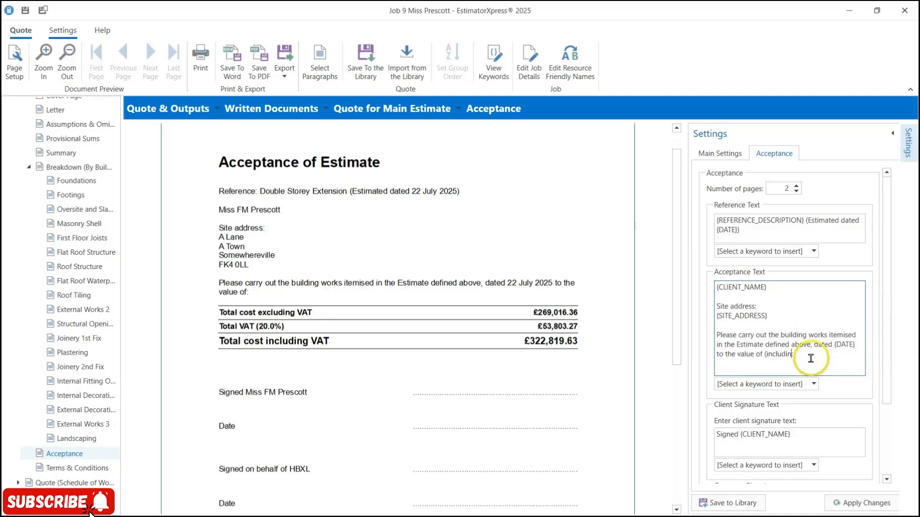
{"action": "type", "text": "g a"}
{"action": "type", "text": "ll details"}
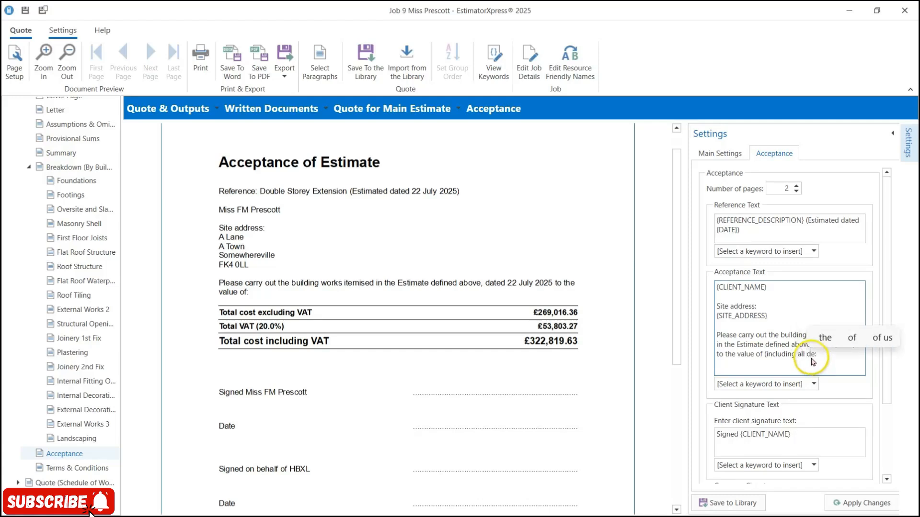
{"action": "type", "text": " as ag"}
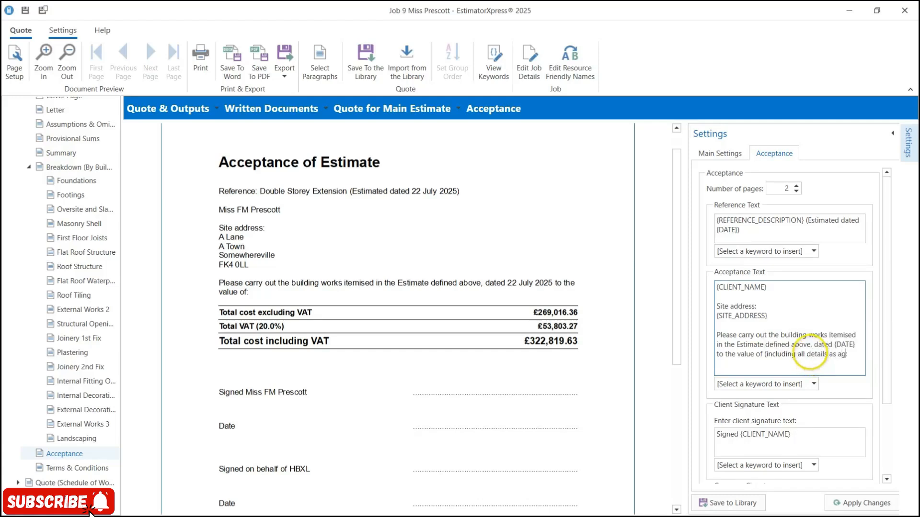
{"action": "type", "text": "reed):"}
{"action": "scroll", "coordinate": [770, 294], "scroll_direction": "down", "scroll_amount": 1}
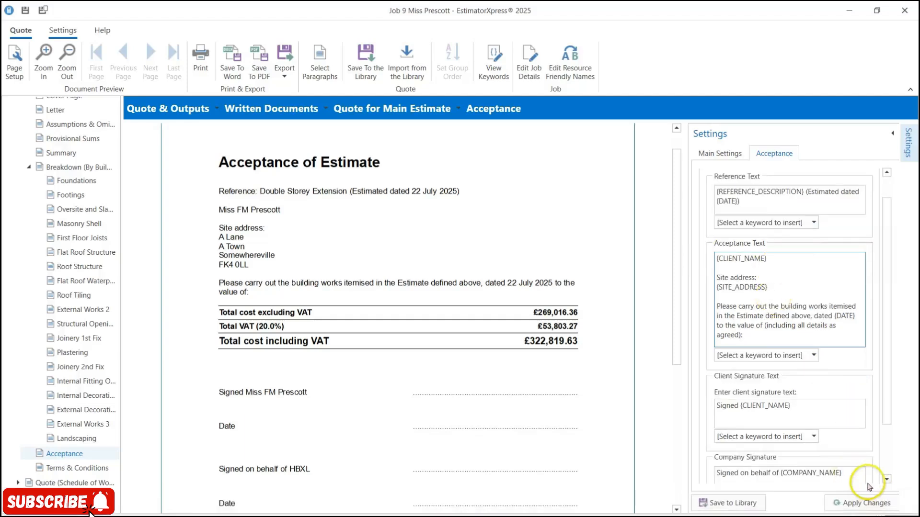
{"action": "left_click", "coordinate": [867, 502]}
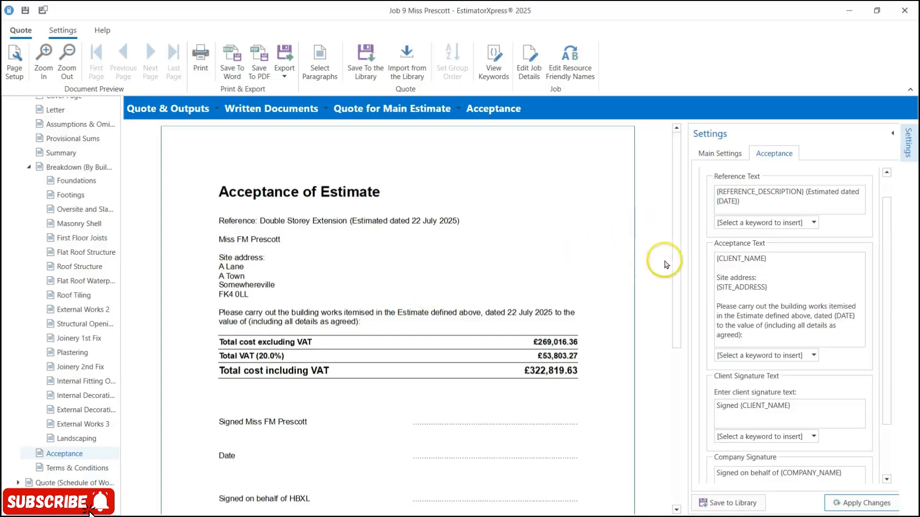
Paste the copied contract terms into the main text of the Terms & Conditions section and apply the changes.
{"action": "left_click", "coordinate": [91, 469]}
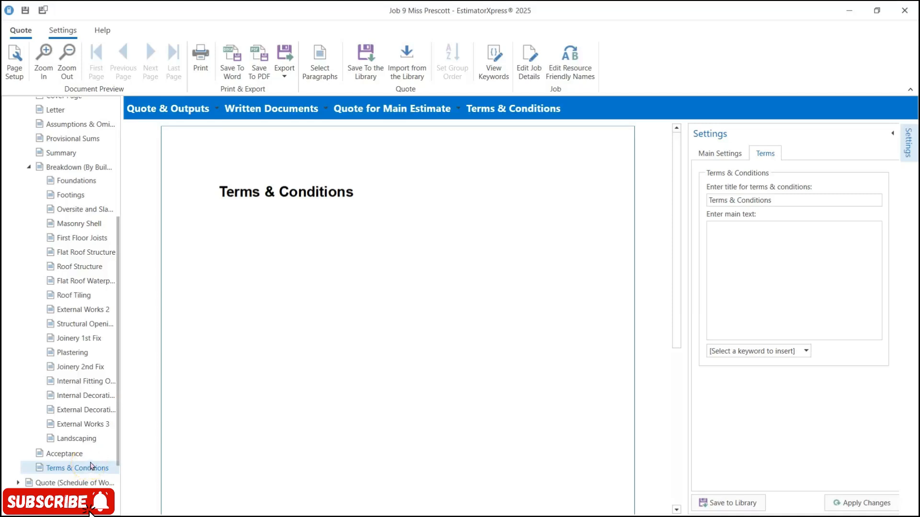
{"action": "left_click", "coordinate": [107, 455]}
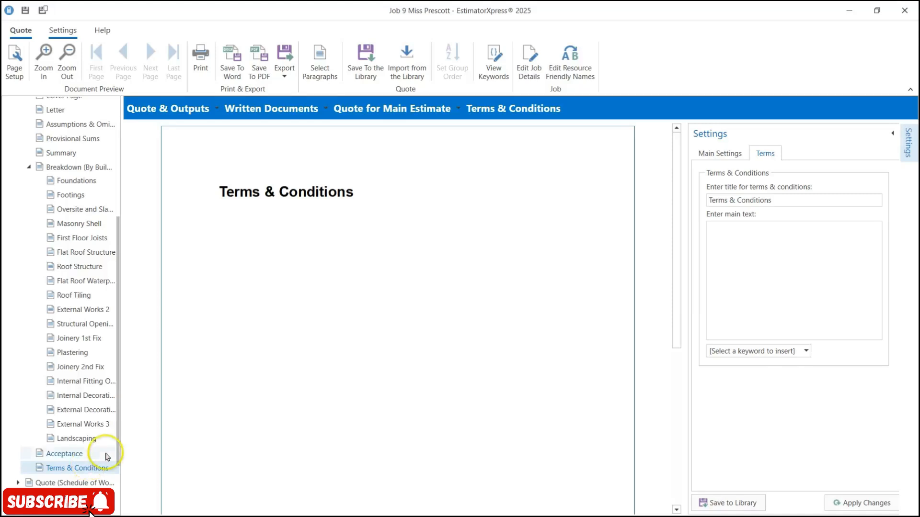
{"action": "left_click", "coordinate": [776, 263]}
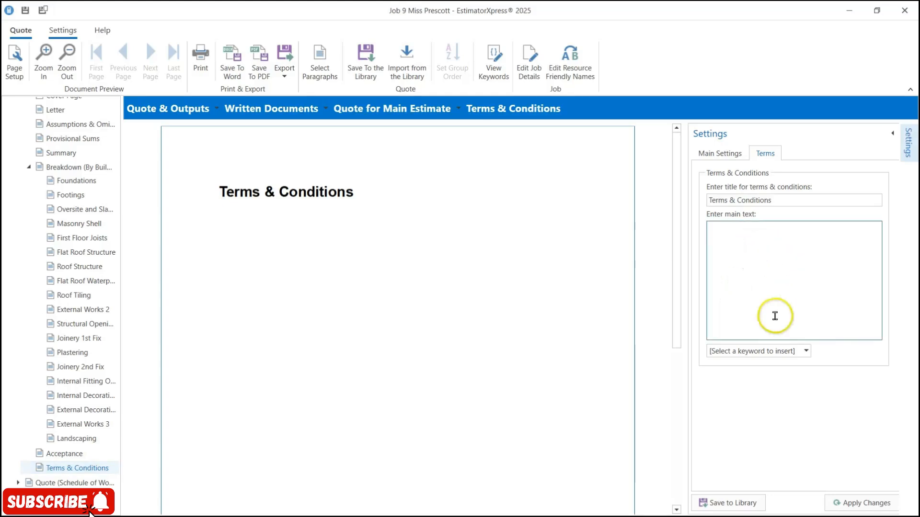
{"action": "left_click", "coordinate": [799, 304]}
{"action": "right_click", "coordinate": [746, 237]}
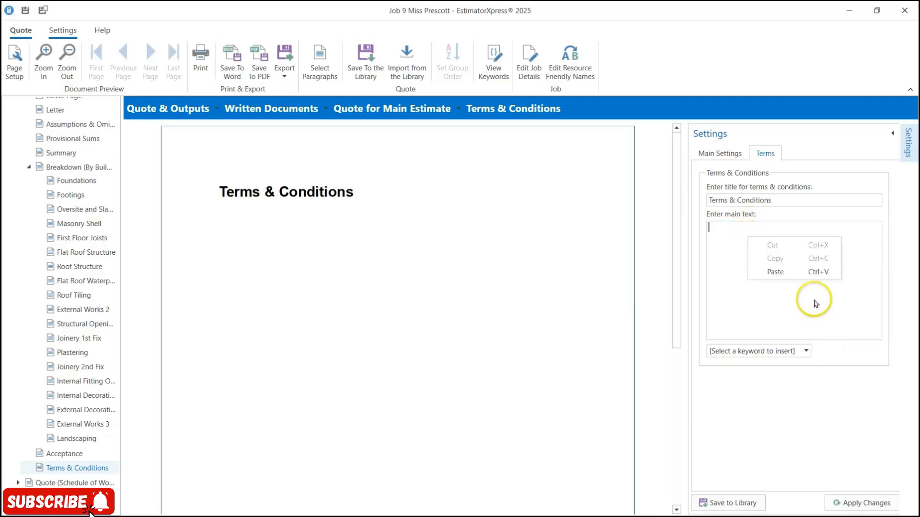
{"action": "left_click", "coordinate": [805, 272]}
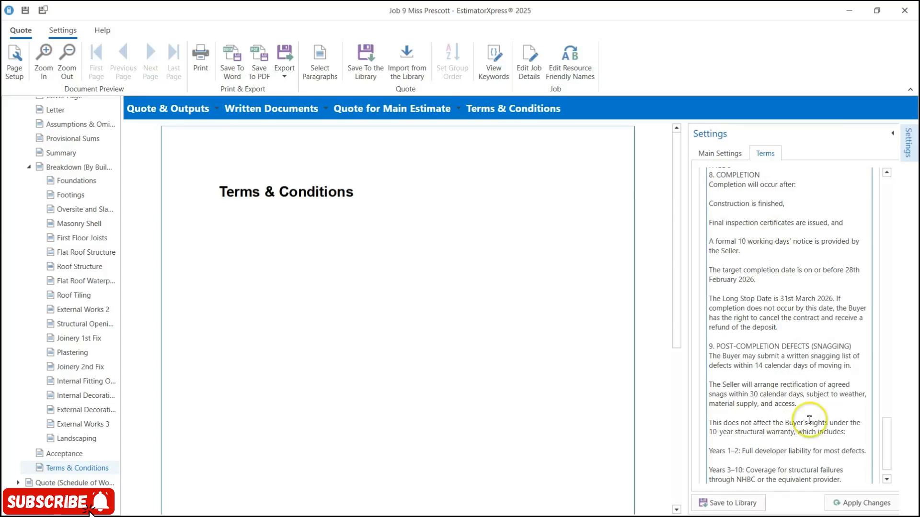
{"action": "left_click", "coordinate": [878, 503]}
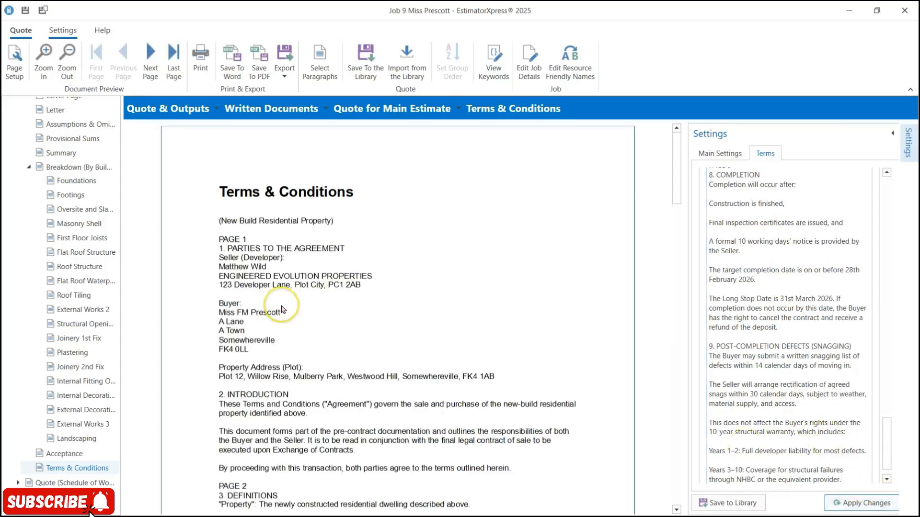
Look through the pages of the Terms & Conditions preview and return to its first page.
{"action": "scroll", "coordinate": [397, 293], "scroll_direction": "down", "scroll_amount": 1}
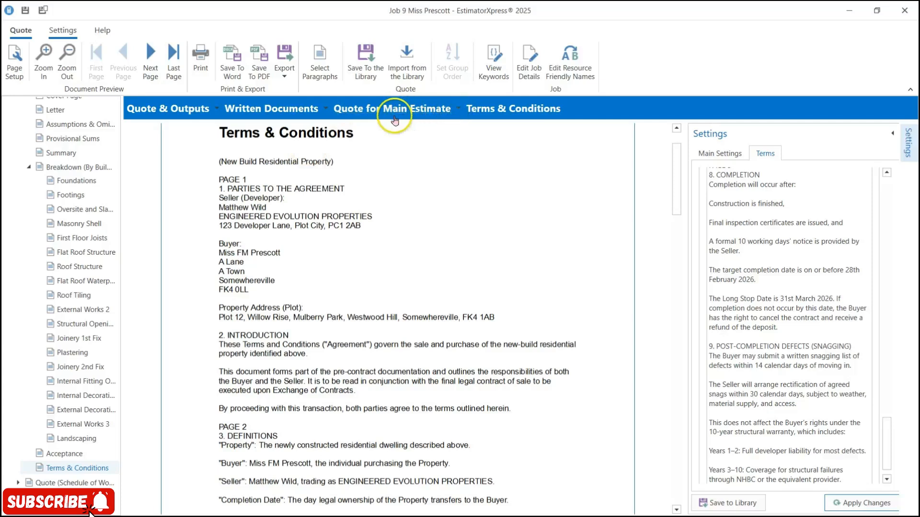
{"action": "left_click", "coordinate": [67, 72]}
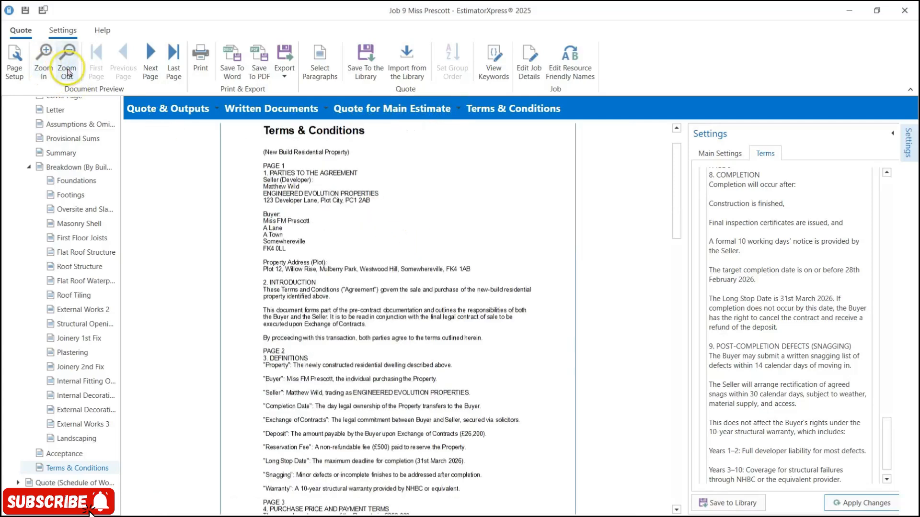
{"action": "left_click", "coordinate": [56, 69]}
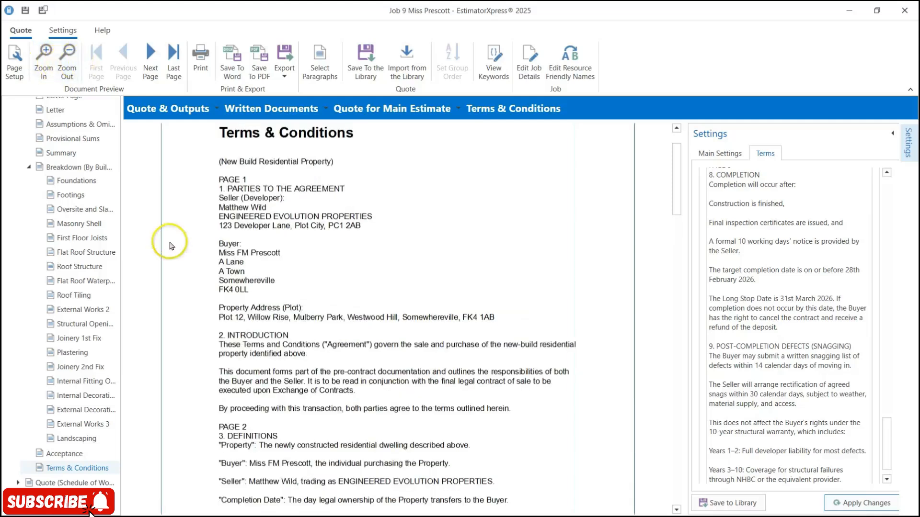
{"action": "left_click", "coordinate": [148, 72]}
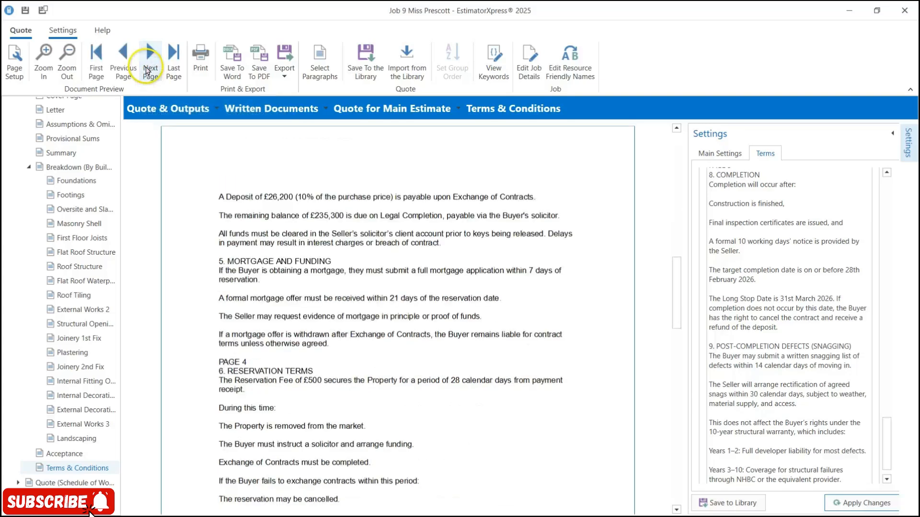
{"action": "left_click", "coordinate": [144, 69]}
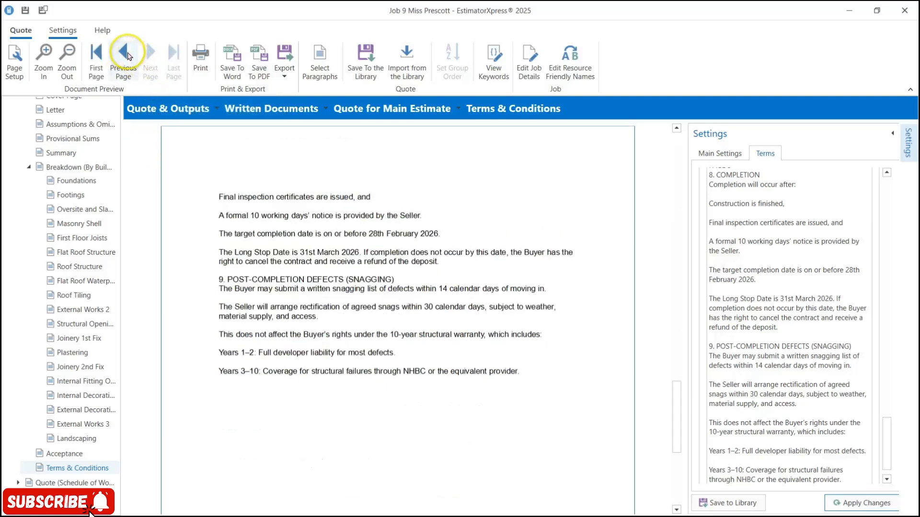
{"action": "left_click", "coordinate": [126, 56]}
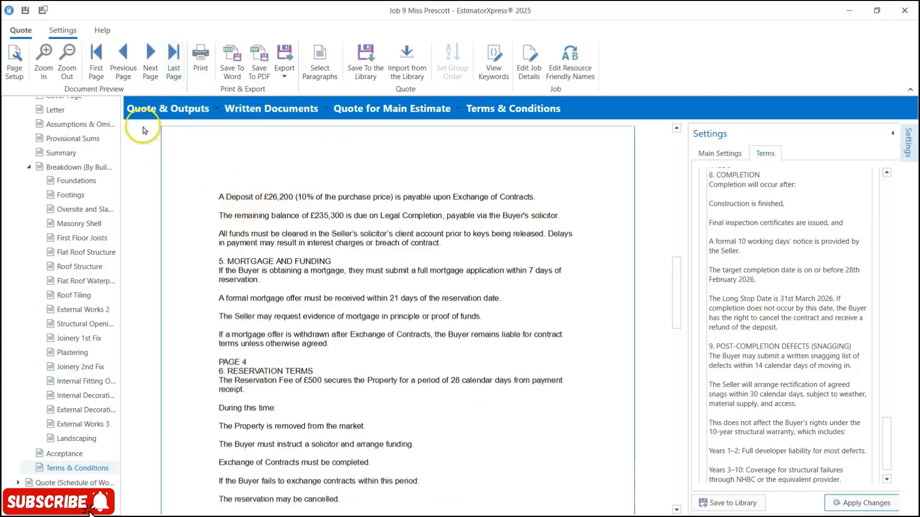
{"action": "left_click", "coordinate": [94, 68]}
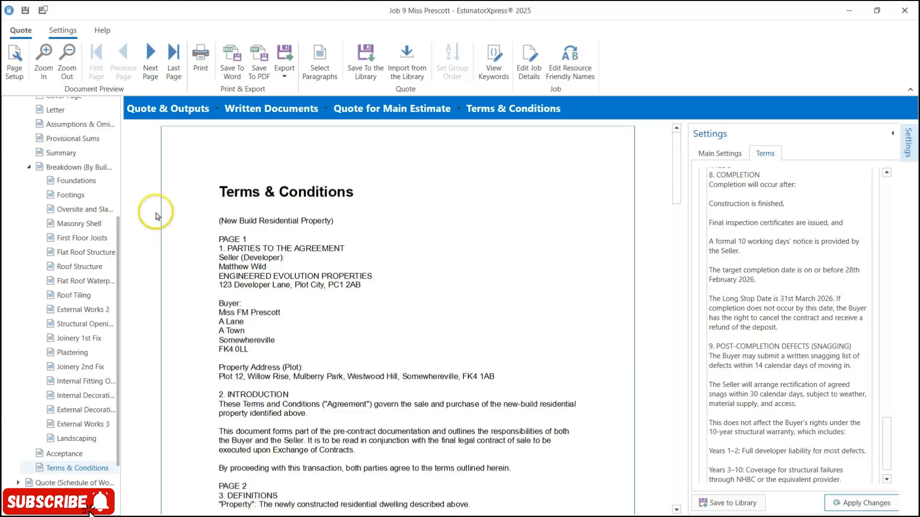
Check the quote's print, Word, PDF and other export options without printing or saving a file.
{"action": "left_click", "coordinate": [197, 68]}
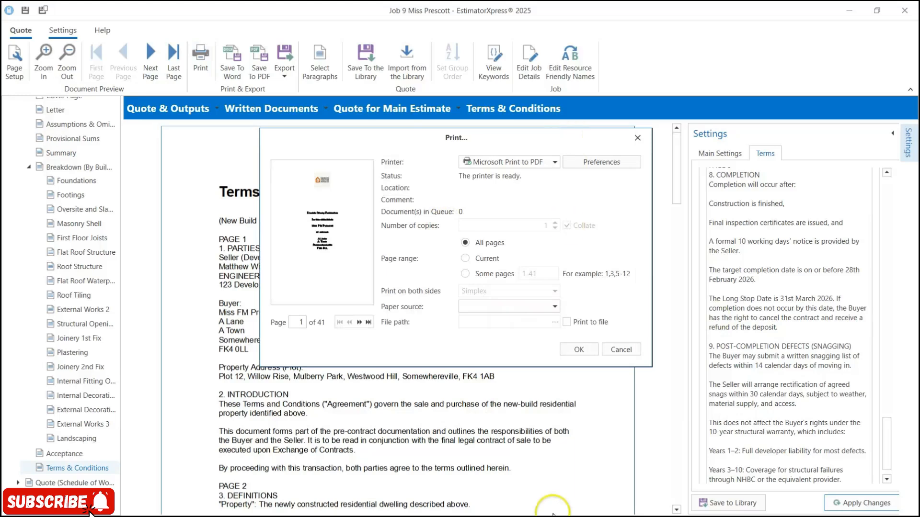
{"action": "left_click", "coordinate": [620, 349]}
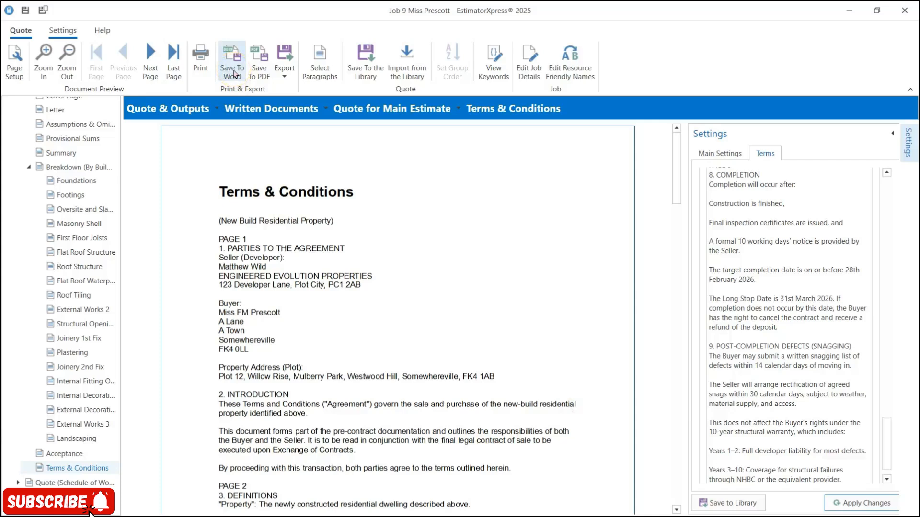
{"action": "left_click", "coordinate": [234, 73]}
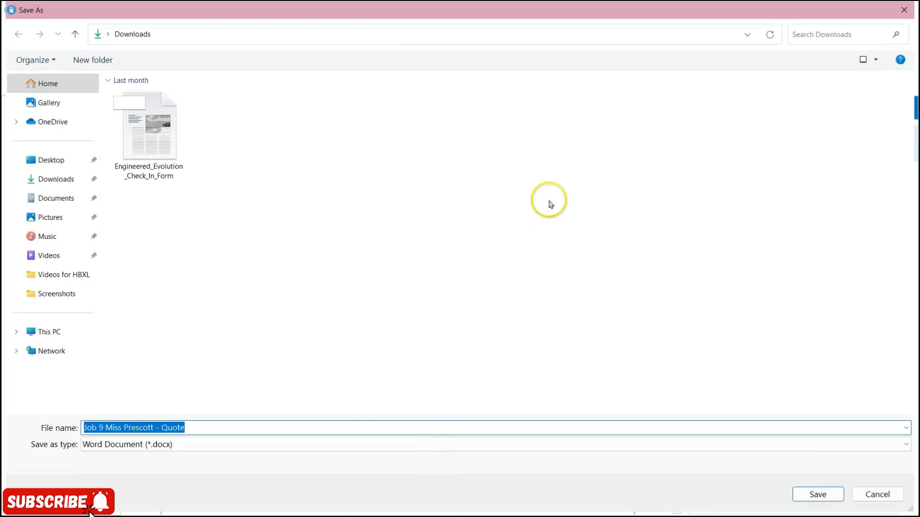
{"action": "key", "text": "Escape"}
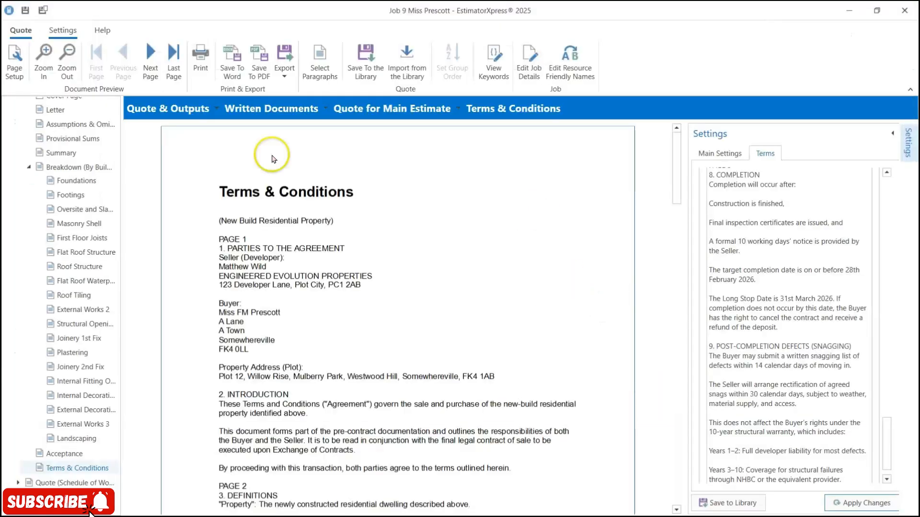
{"action": "left_click", "coordinate": [263, 80]}
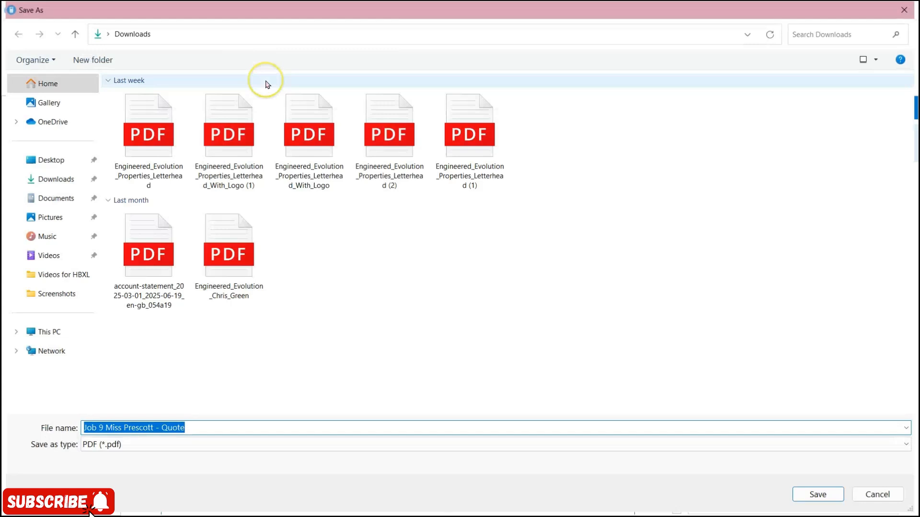
{"action": "key", "text": "Escape"}
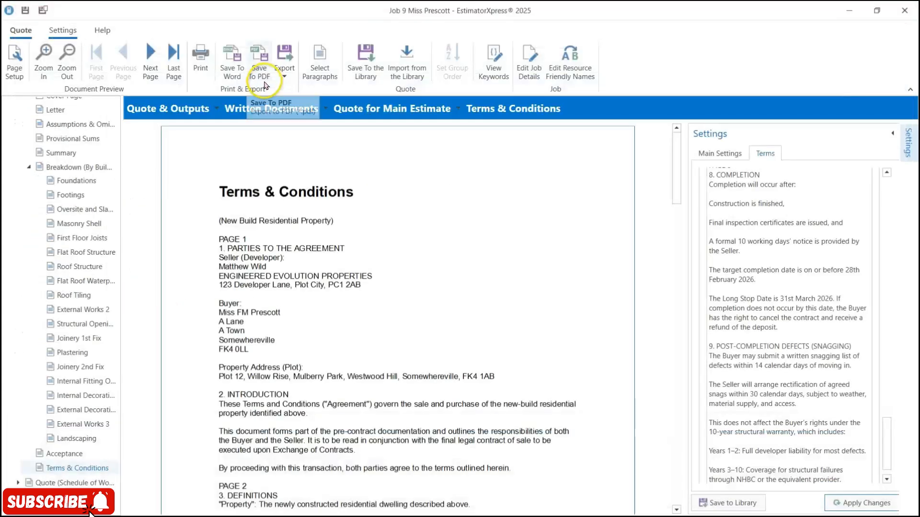
{"action": "left_click", "coordinate": [283, 75]}
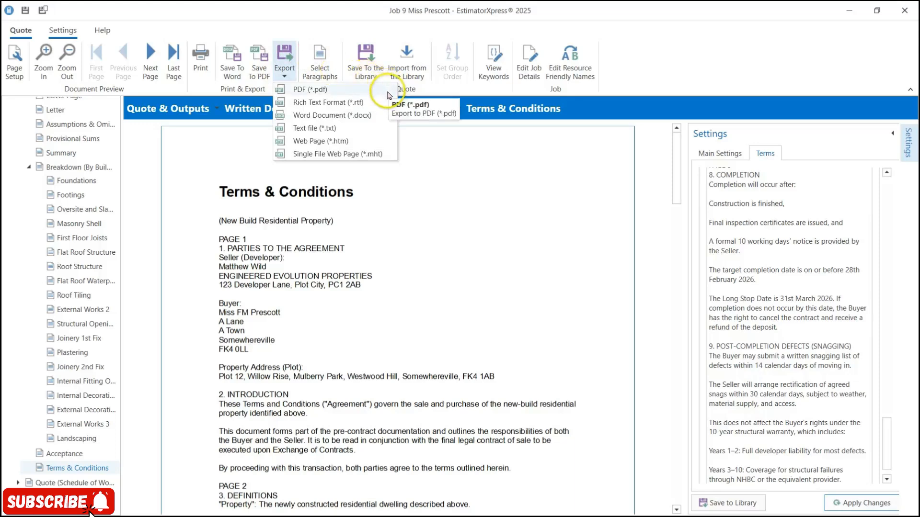
{"action": "left_click", "coordinate": [517, 137]}
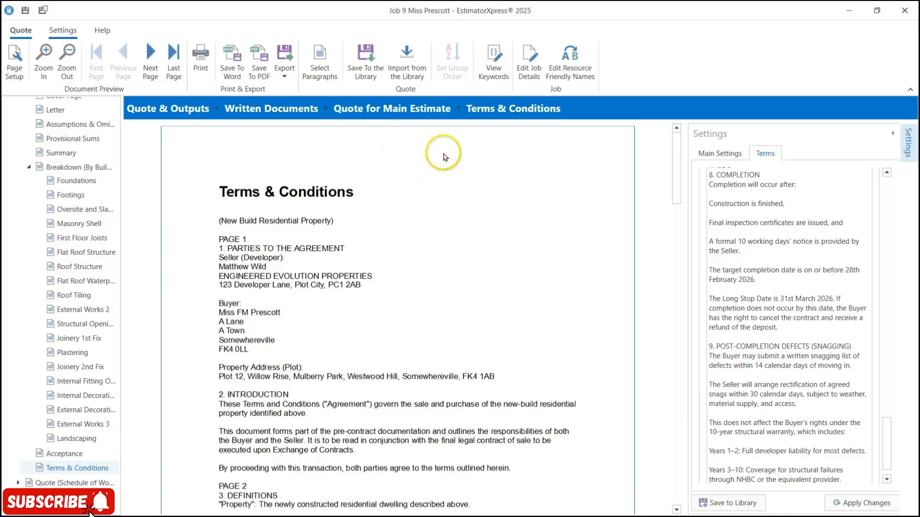
Save the quote to the Library with all settings and sections selected, from Main Settings to Terms & Conditions.
{"action": "left_click", "coordinate": [364, 65]}
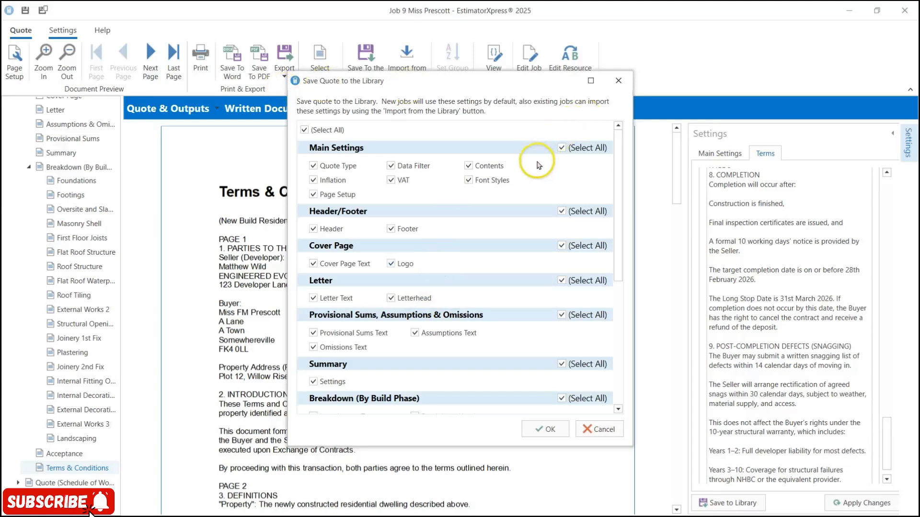
{"action": "scroll", "coordinate": [531, 163], "scroll_direction": "down", "scroll_amount": 3}
{"action": "scroll", "coordinate": [529, 165], "scroll_direction": "down", "scroll_amount": 2}
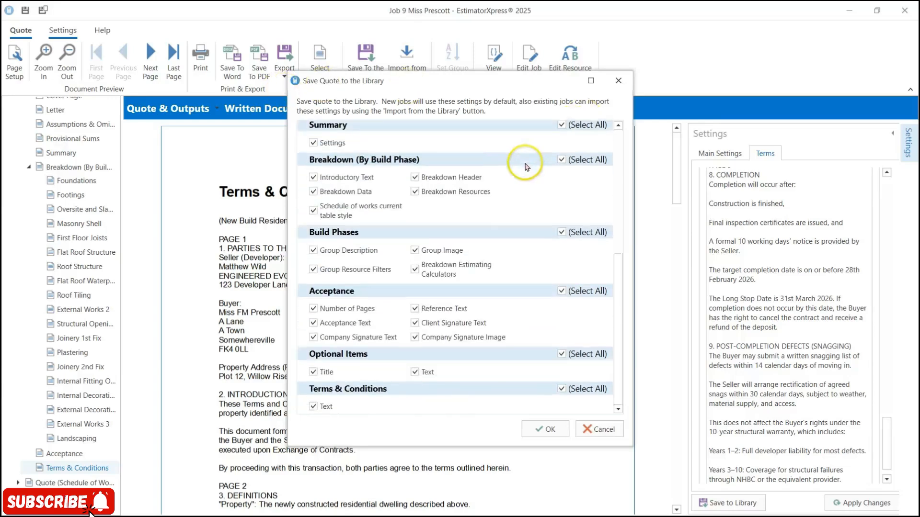
{"action": "scroll", "coordinate": [525, 158], "scroll_direction": "up", "scroll_amount": 6}
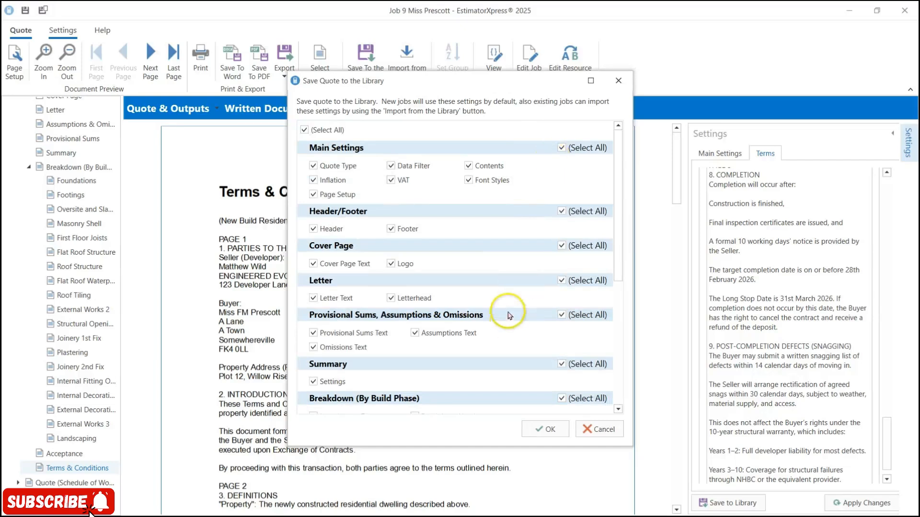
{"action": "left_click", "coordinate": [546, 430]}
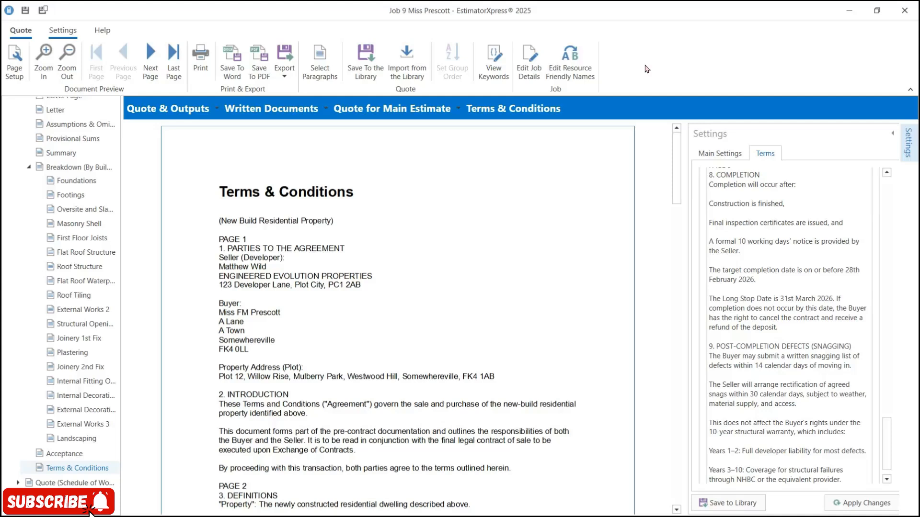
Review the job's name, description, number and status in its details and accept them as they are.
{"action": "left_click", "coordinate": [532, 62]}
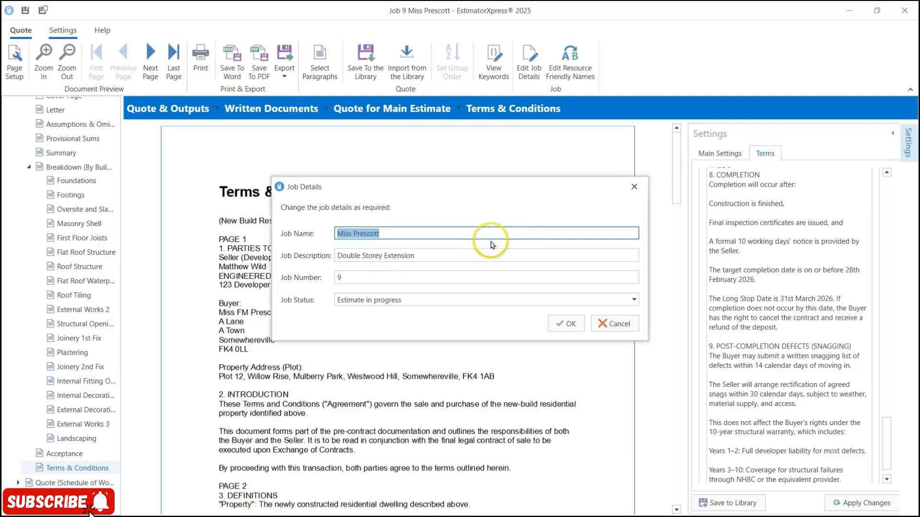
{"action": "left_click", "coordinate": [567, 324]}
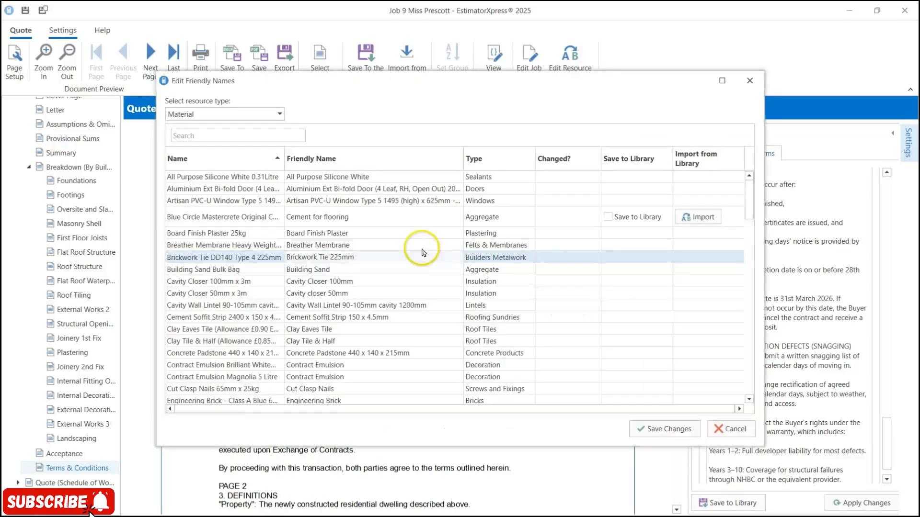
In the material friendly names, shorten the entry for Brickwork Tie DD140 Type 4 225mm to "Brickwork Tie".
{"action": "key", "text": "BackSpace"}
{"action": "key", "text": "BackSpace"}
{"action": "key", "text": "BackSpace"}
{"action": "key", "text": "BackSpace"}
{"action": "key", "text": "BackSpace"}
{"action": "key", "text": "BackSpace"}
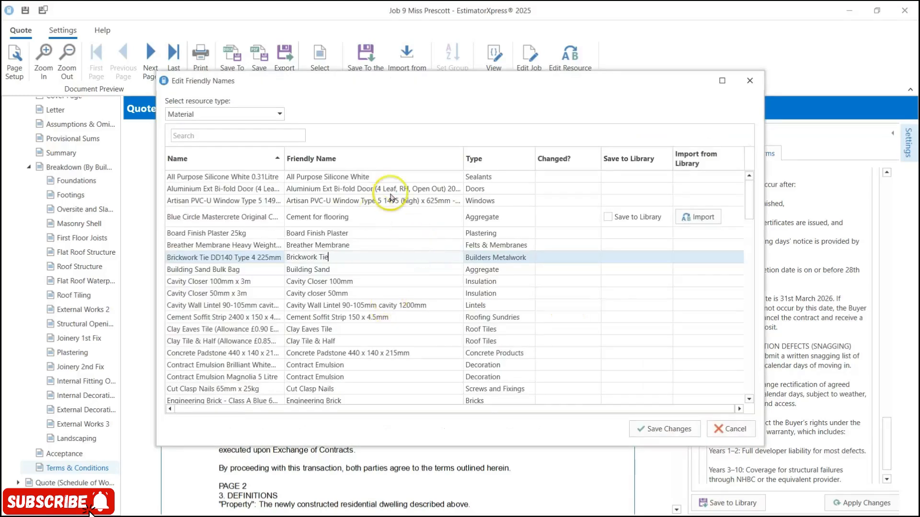
Remove the sizes from the friendly names of both cavity closers, the cavity wall lintel, cement soffit strip and concrete padstone, and save the changes.
{"action": "left_click", "coordinate": [385, 285]}
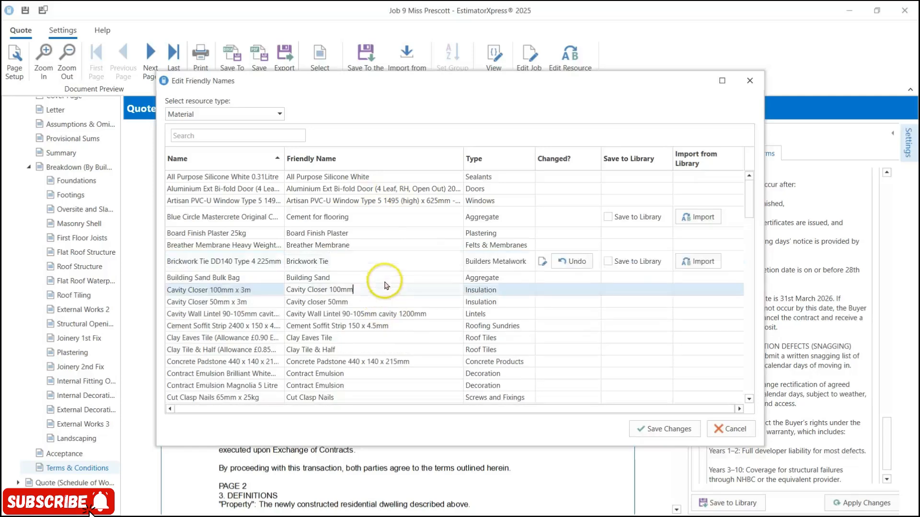
{"action": "key", "text": "BackSpace"}
{"action": "key", "text": "BackSpace"}
{"action": "key", "text": "BackSpace"}
{"action": "key", "text": "BackSpace"}
{"action": "key", "text": "BackSpace"}
{"action": "key", "text": "BackSpace"}
{"action": "left_click", "coordinate": [377, 300]}
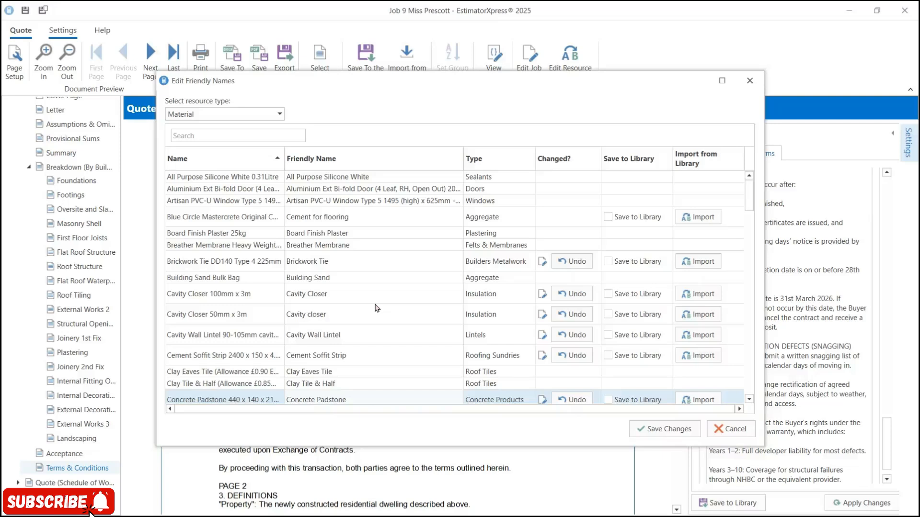
{"action": "left_click", "coordinate": [652, 430]}
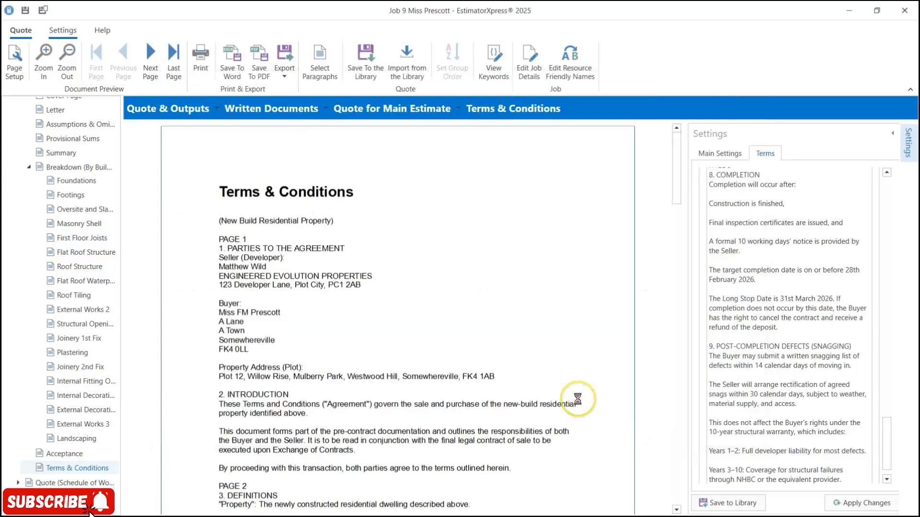